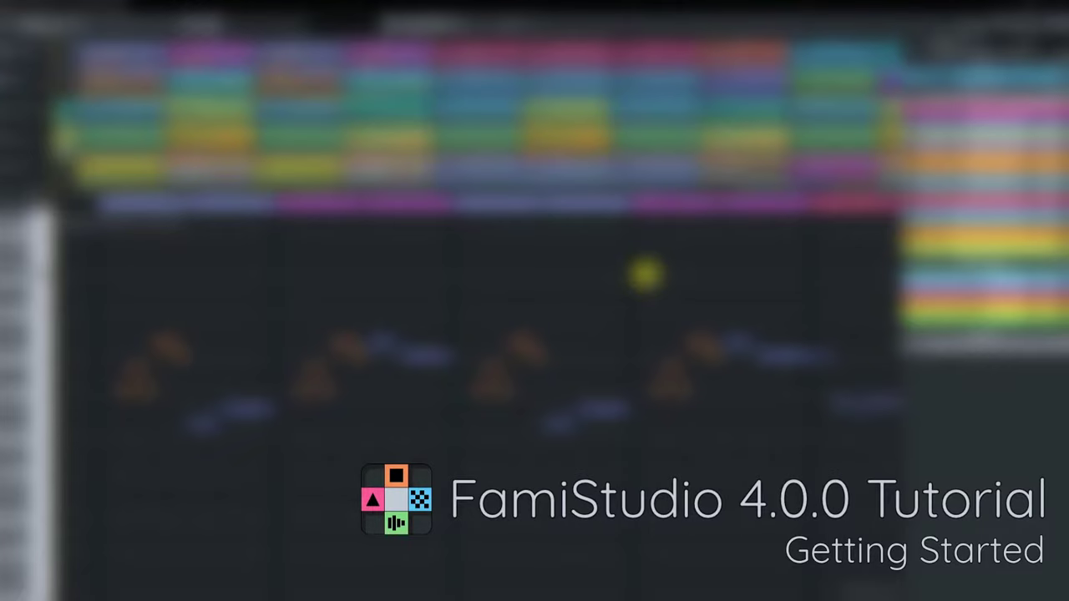
Step: Browse the Square 2, Triangle and Noise channels, ending on Square 2's Intro2 pattern
key(ctrl+2)
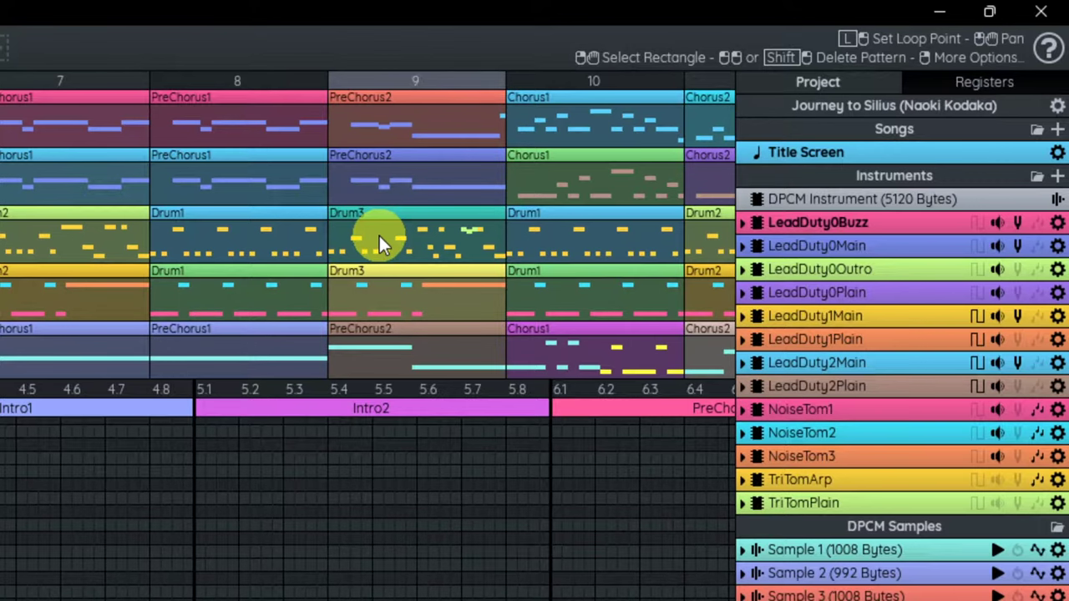
key(ctrl+2)
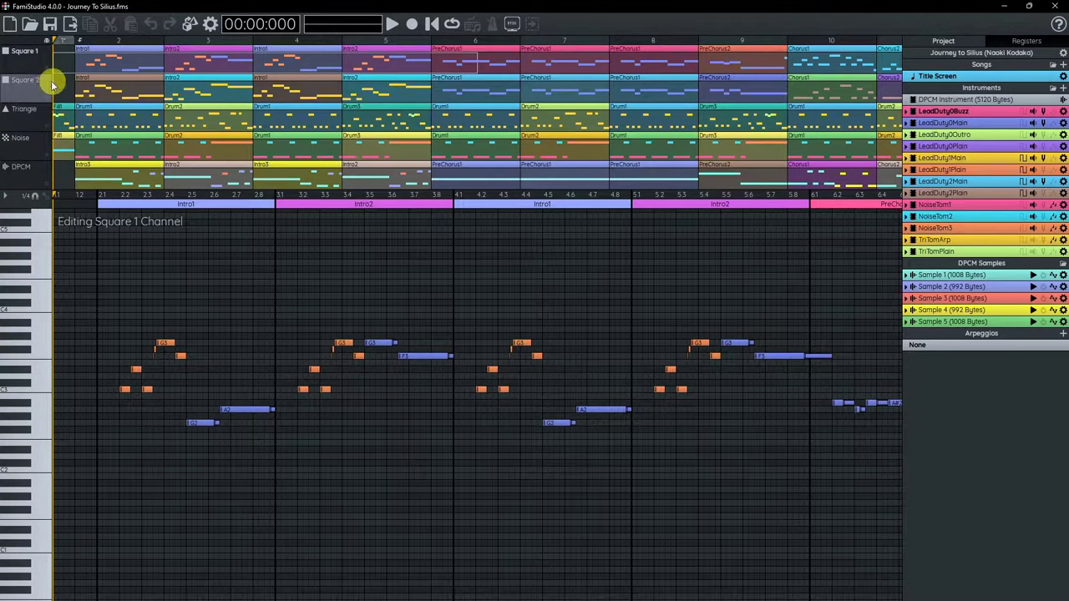
click(25, 80)
click(31, 123)
click(25, 86)
click(241, 93)
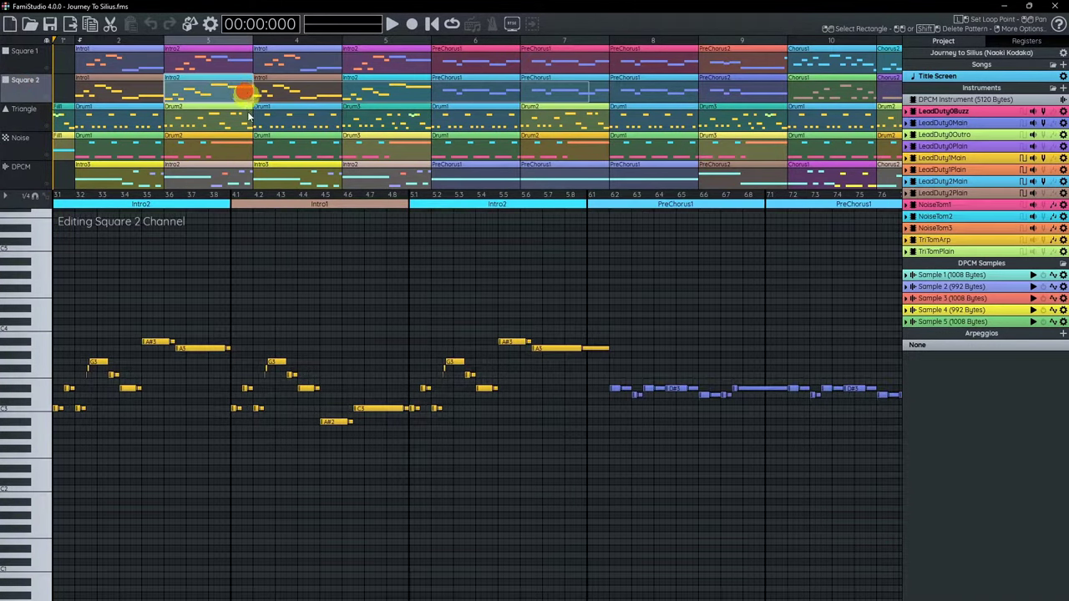
click(239, 122)
click(307, 157)
click(308, 127)
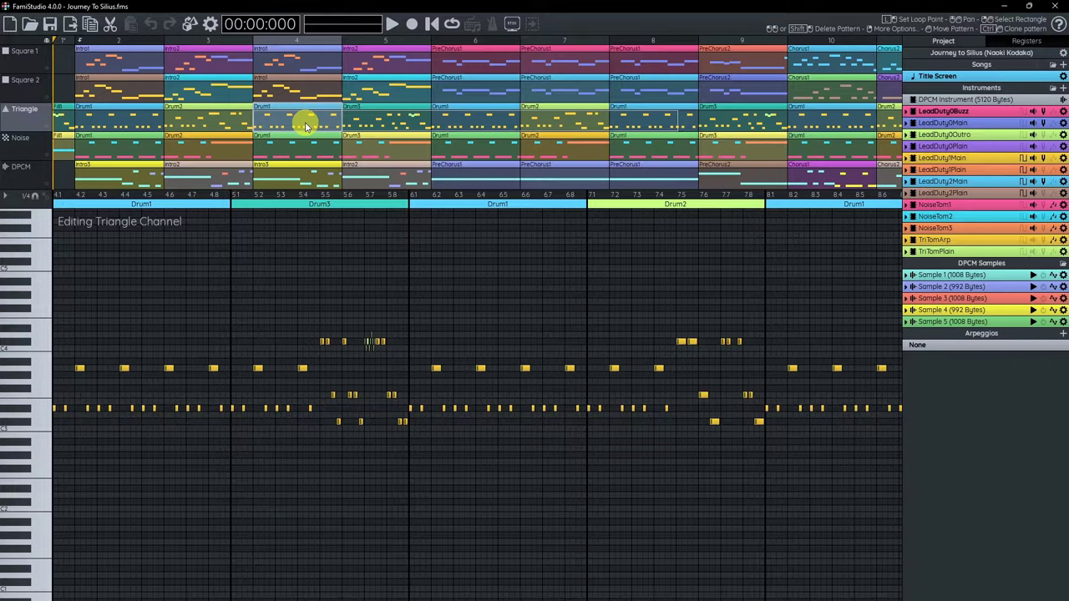
click(390, 83)
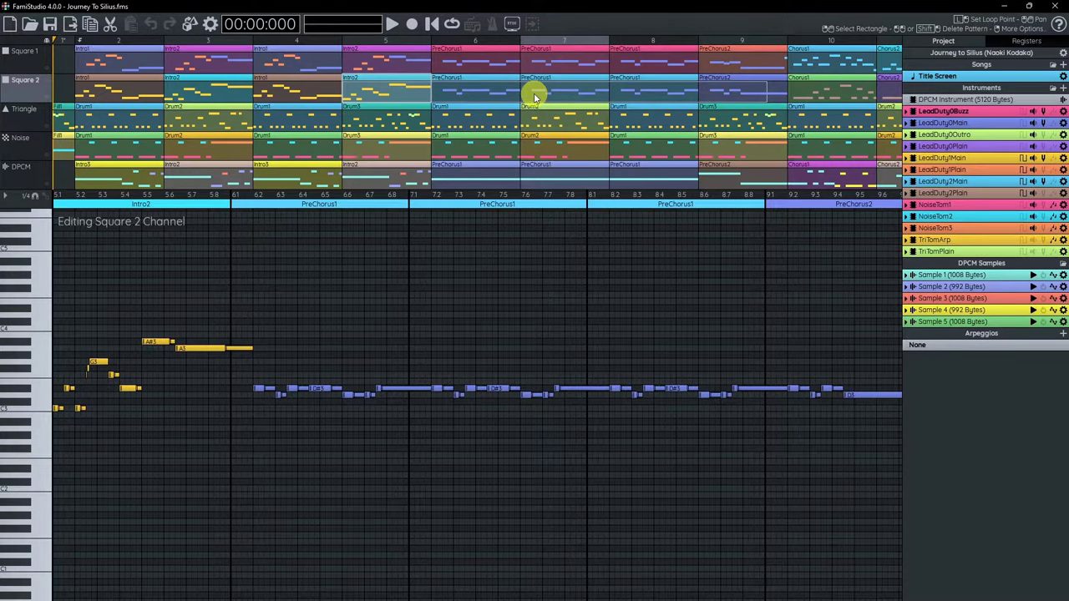
Step: Scroll and zoom the sequencer until bars 12–21 with the Chorus and Bridge patterns show
scroll(573, 105, right, 2)
scroll(497, 117, right, 5)
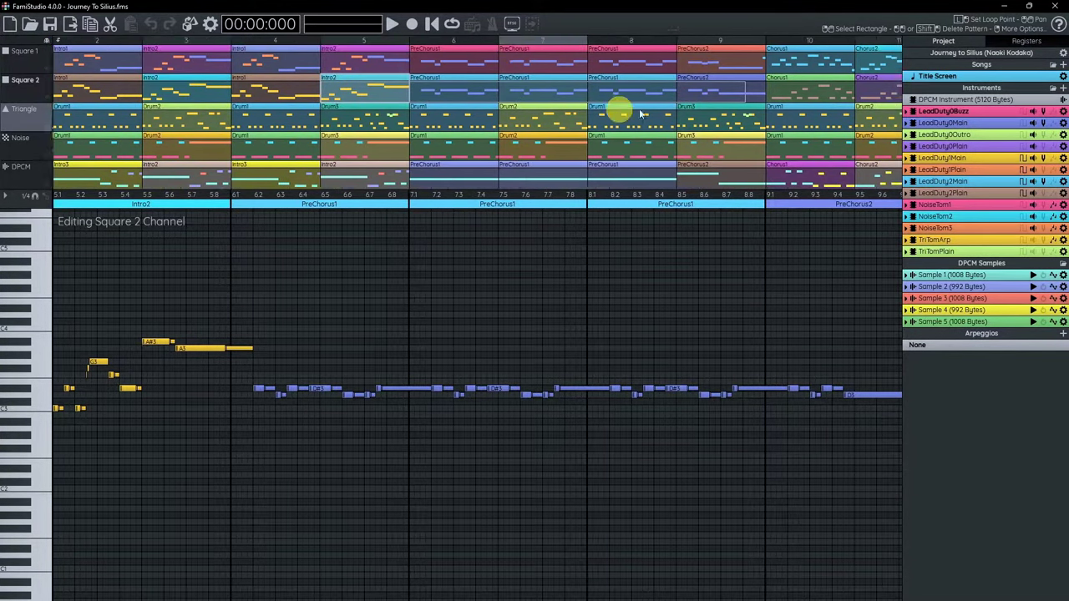
scroll(450, 117, left, 2)
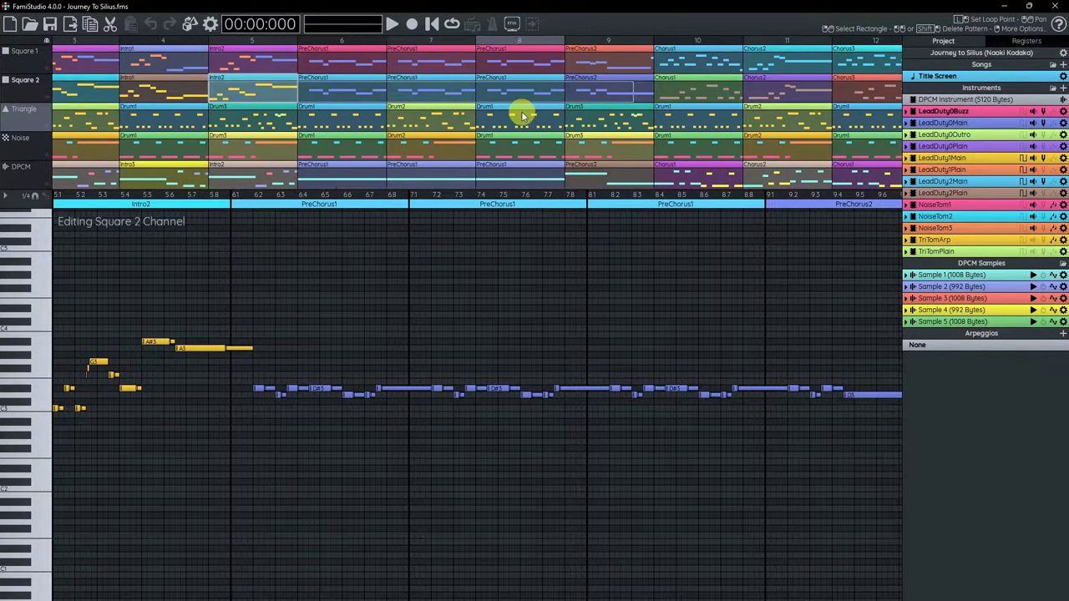
scroll(497, 126, up, 1)
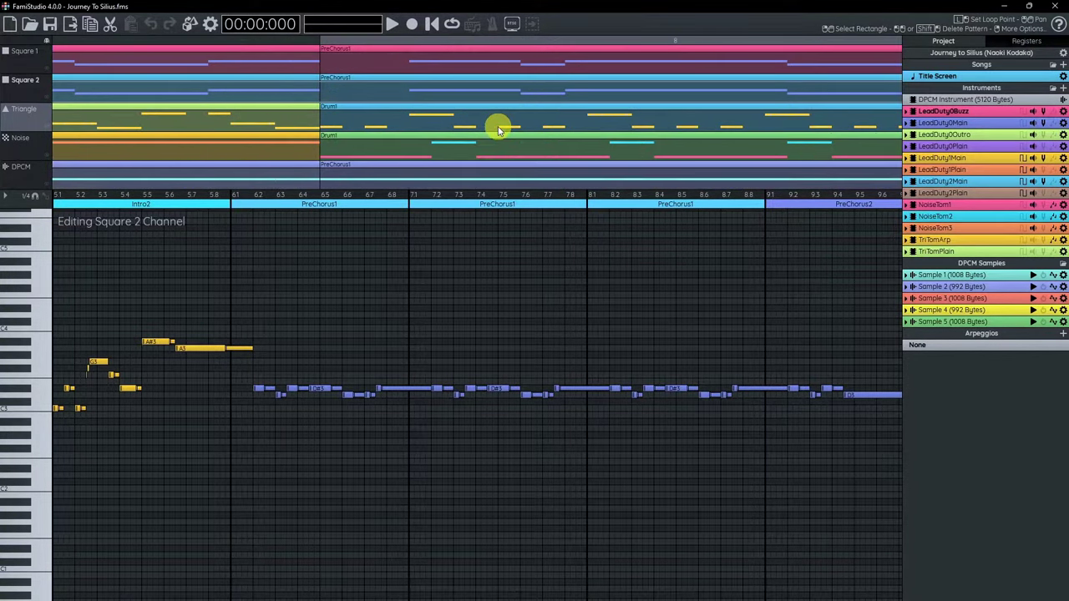
scroll(494, 125, down, 3)
scroll(247, 109, up, 2)
scroll(620, 108, up, 1)
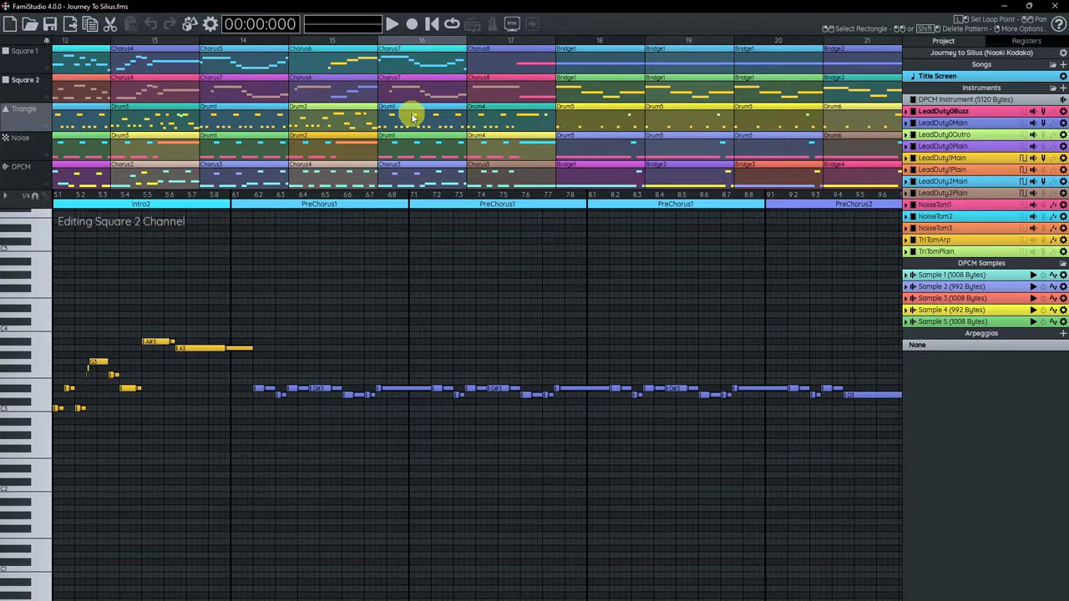
key(ctrl+3)
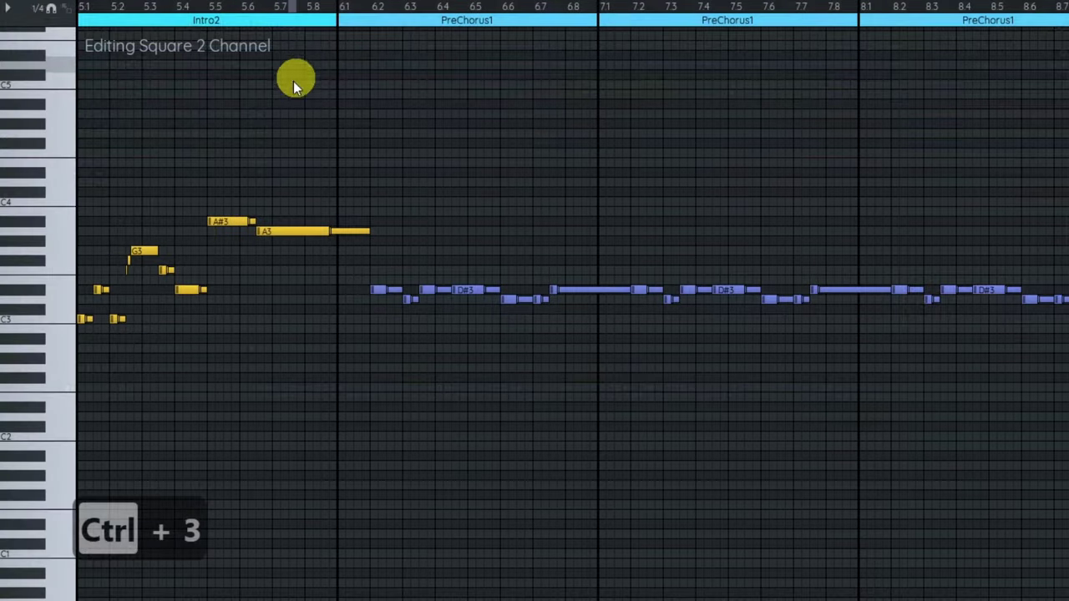
drag(359, 257, 509, 188)
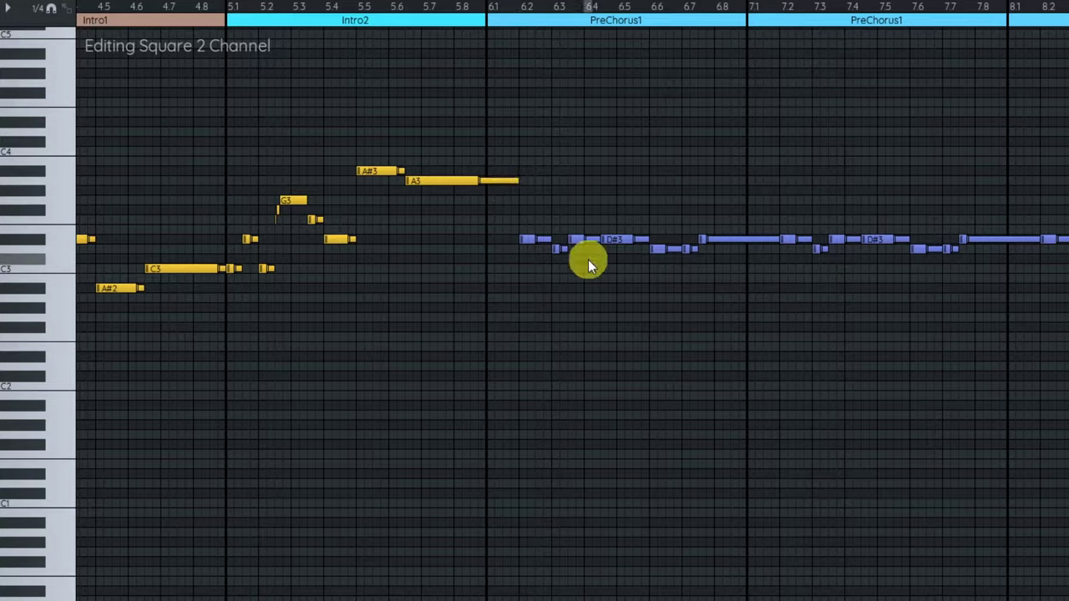
scroll(655, 195, up, 3)
scroll(793, 310, left, 5)
scroll(793, 310, down, 3)
scroll(718, 225, right, 3)
scroll(690, 275, up, 2)
scroll(702, 250, left, 2)
scroll(714, 234, down, 2)
scroll(714, 234, up, 3)
scroll(714, 234, down, 4)
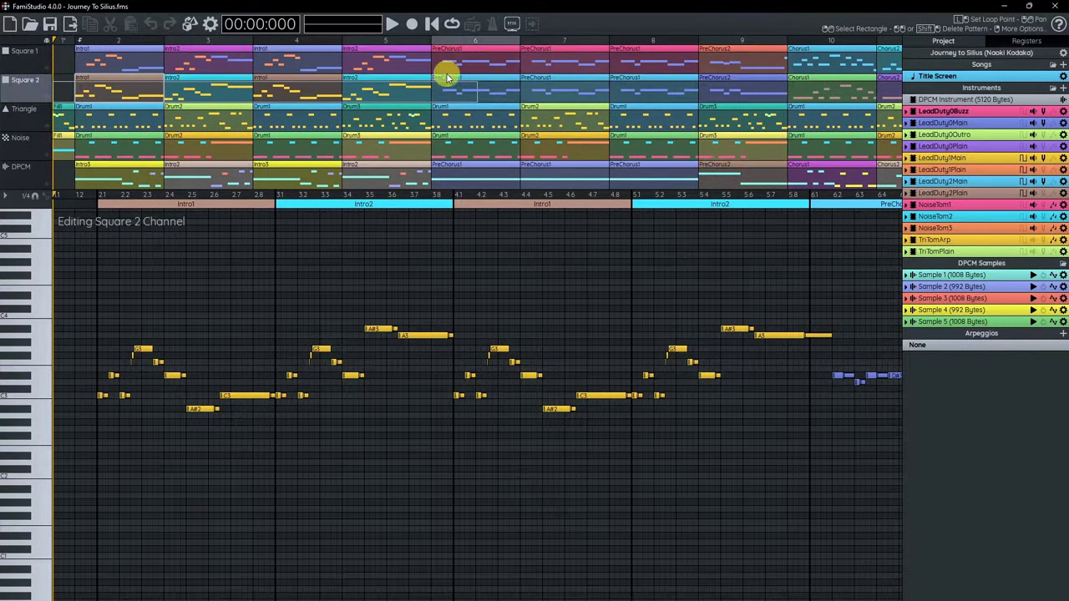
scroll(625, 315, right, 15)
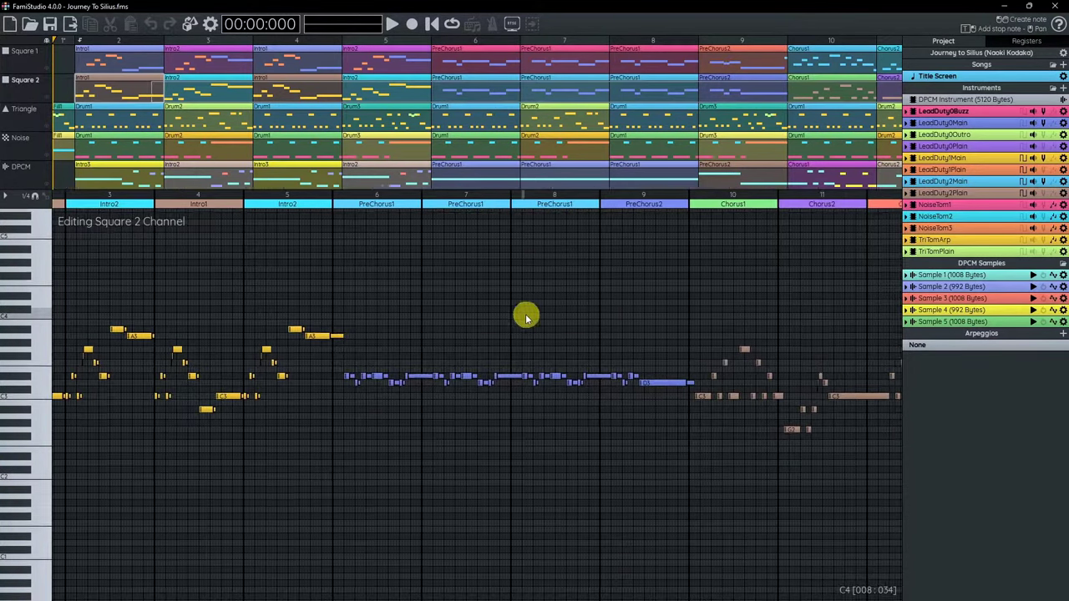
scroll(376, 360, left, 3)
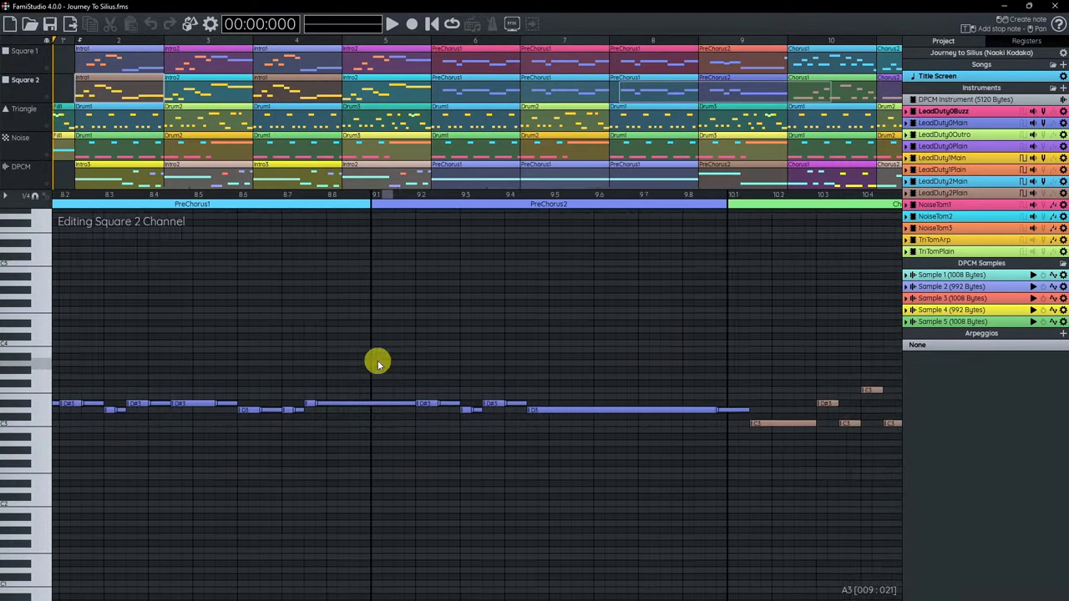
scroll(409, 328, left, 3)
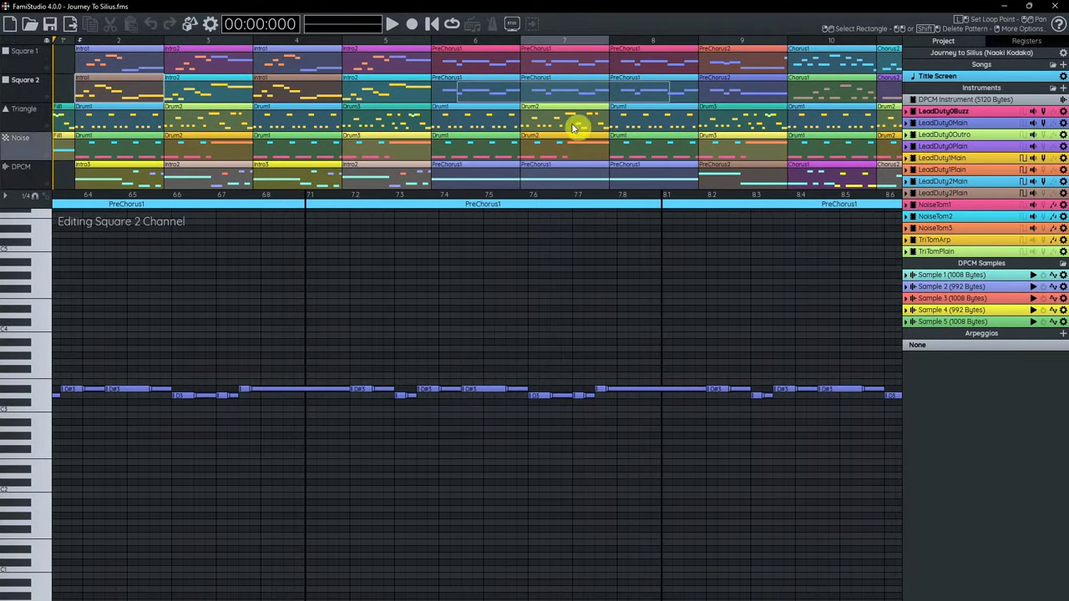
click(504, 119)
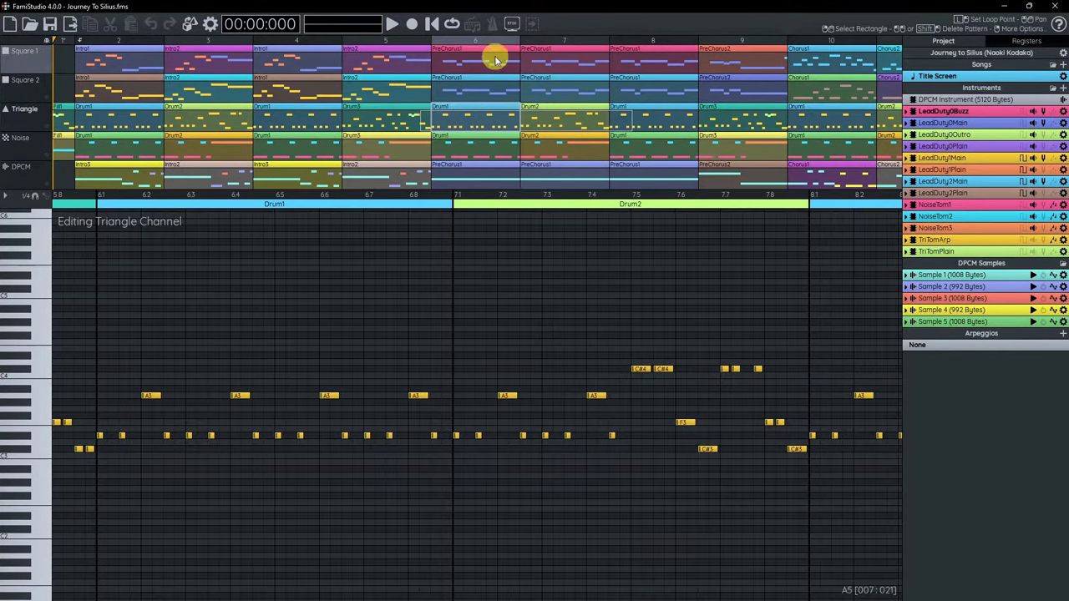
click(489, 93)
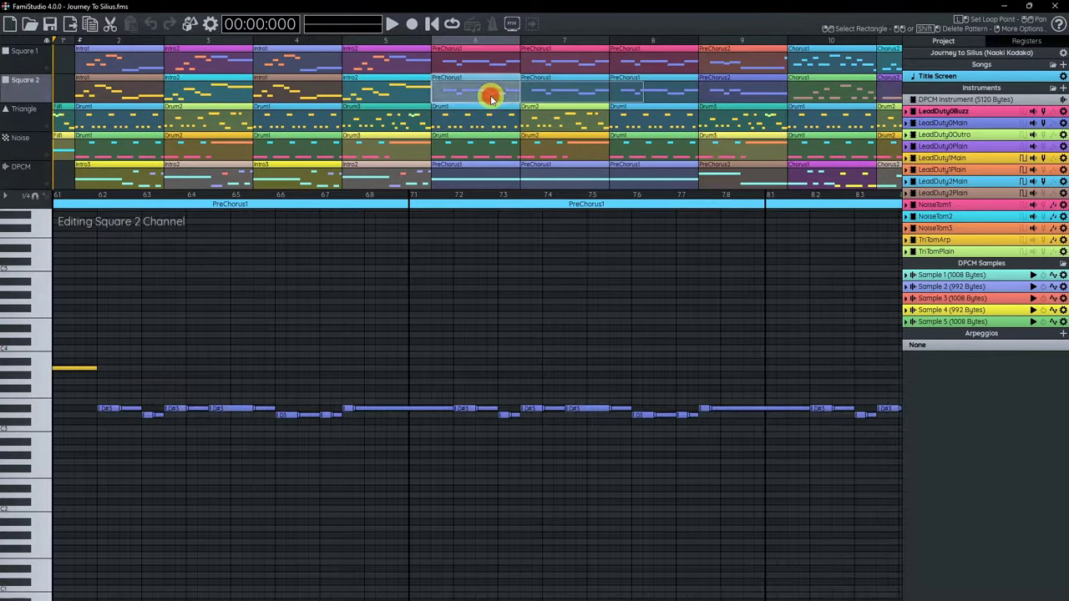
scroll(495, 314, right, 10)
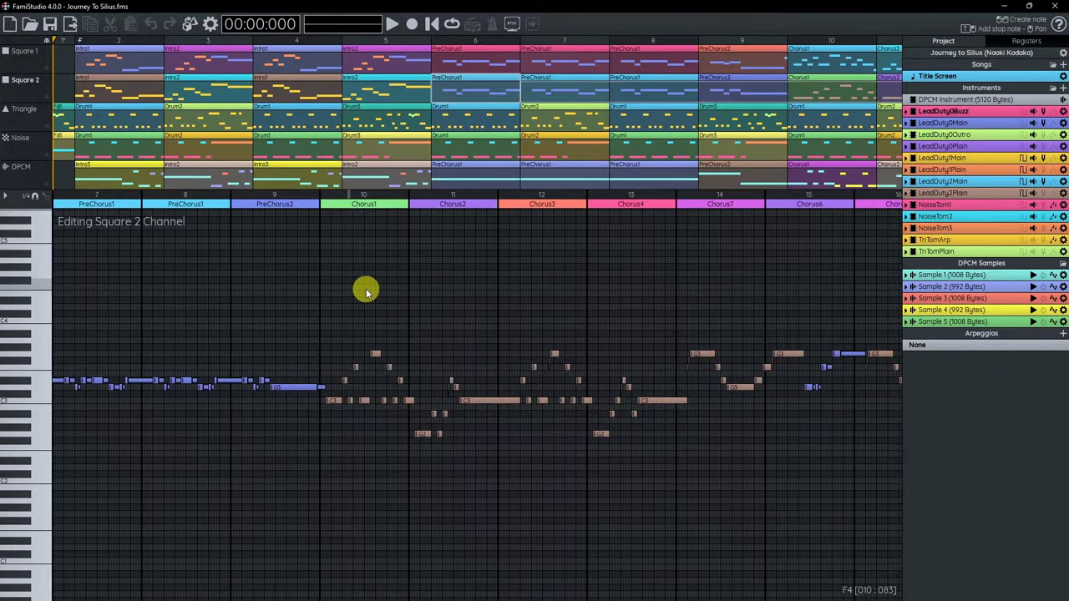
scroll(275, 292, left, 5)
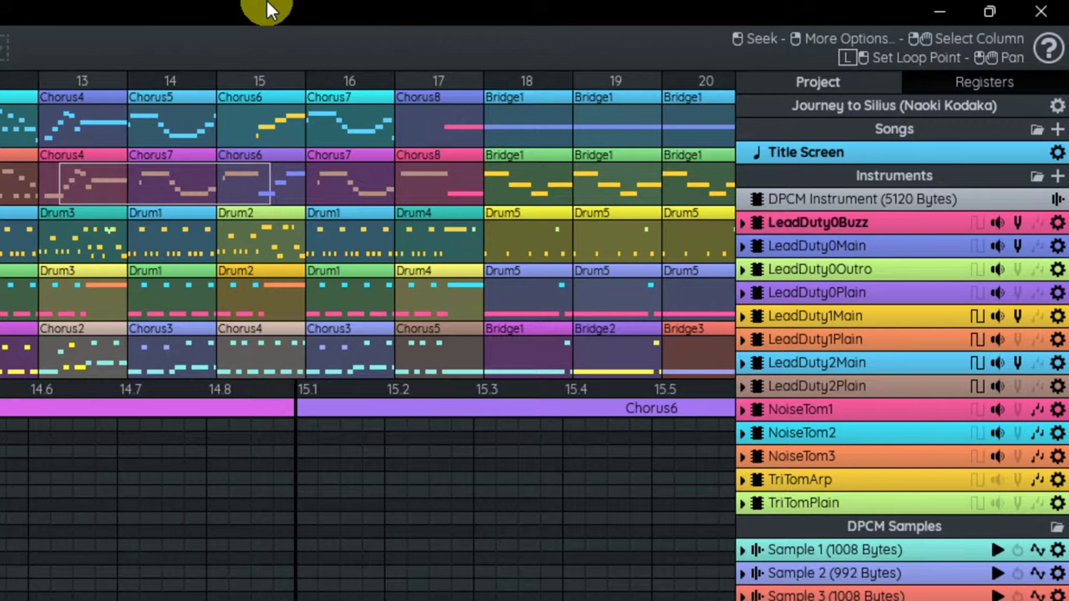
Step: Try LeadDuty0Main, LeadDuty0Outro and LeadDuty1Main, settling on LeadDuty2Main as current instrument
click(832, 244)
click(863, 269)
click(868, 313)
click(843, 268)
click(864, 361)
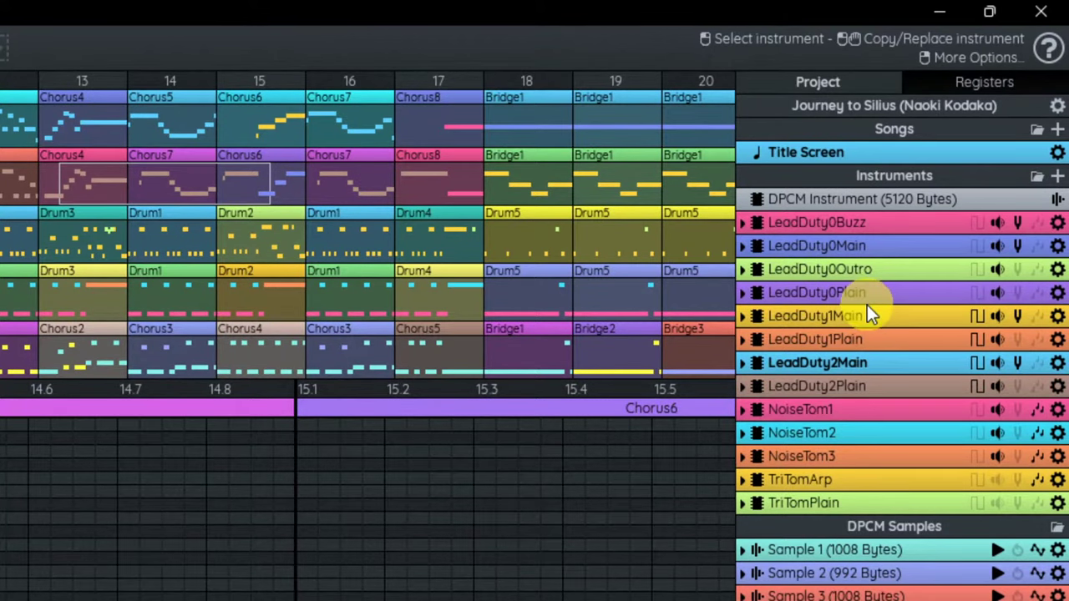
key(ctrl+2)
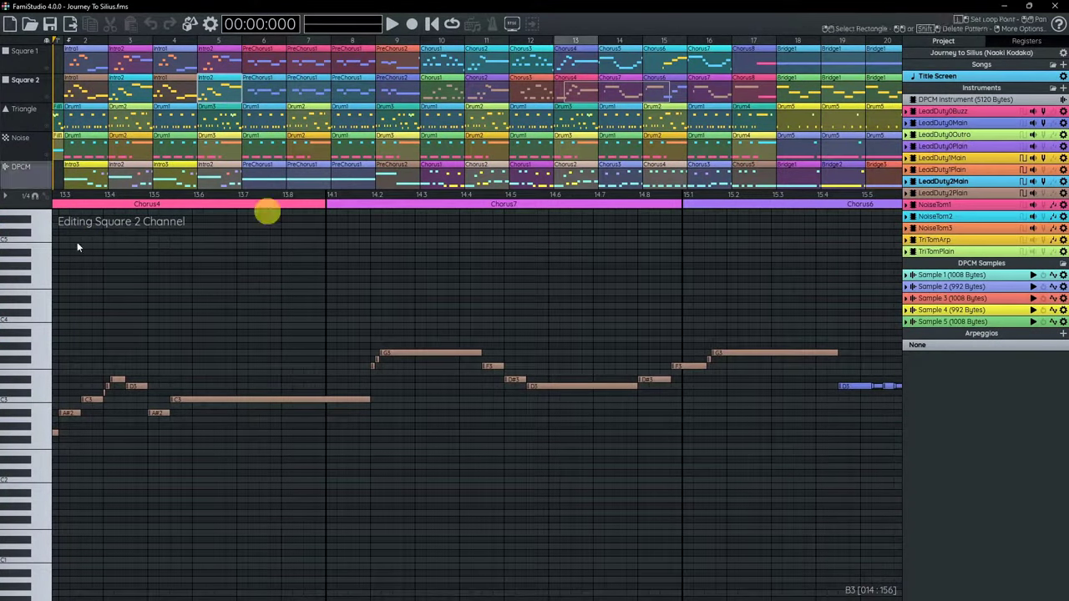
Step: Preview notes on Square 1's piano keys, then switch to Triangle and sustain a key
click(12, 48)
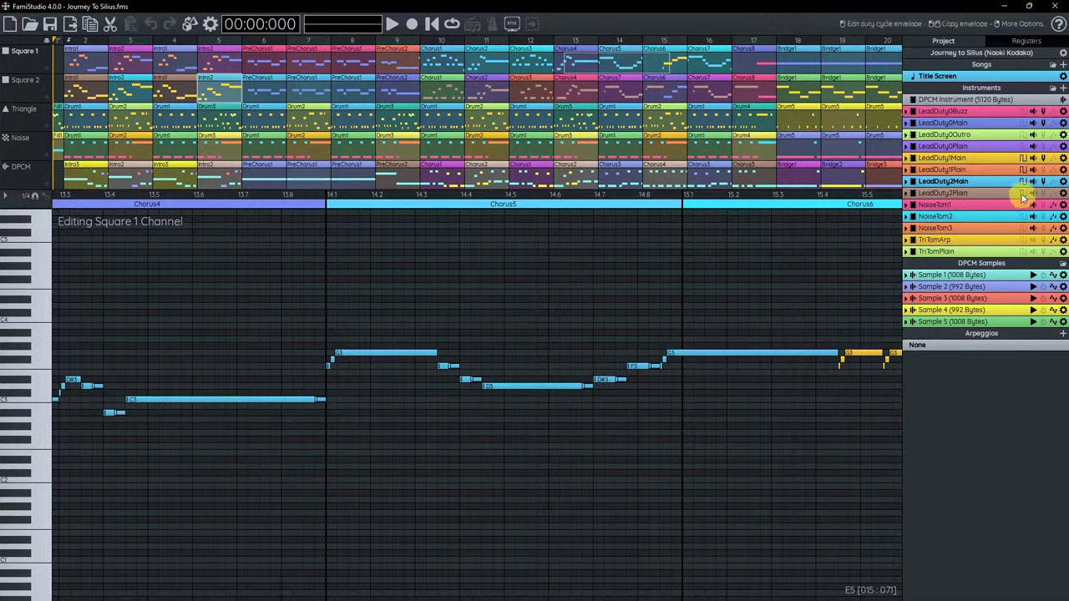
click(33, 512)
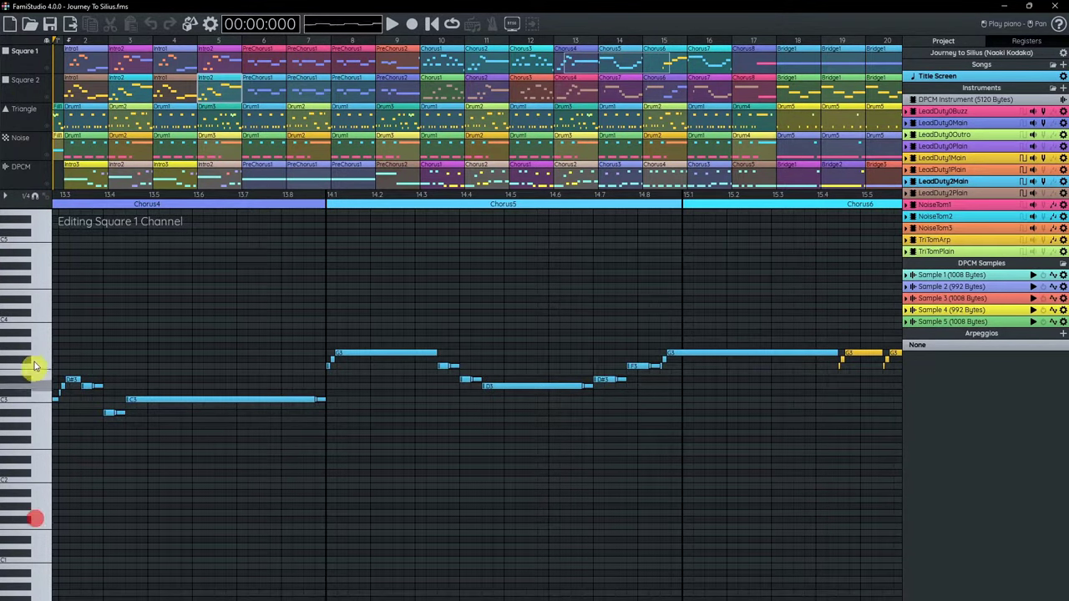
click(21, 109)
click(24, 473)
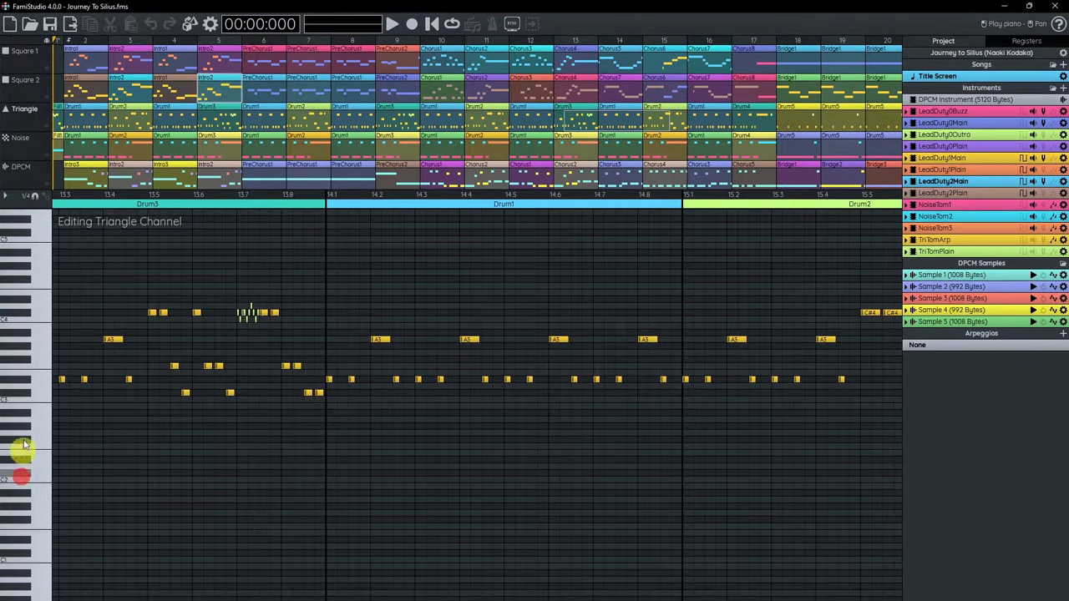
drag(22, 274, 24, 276)
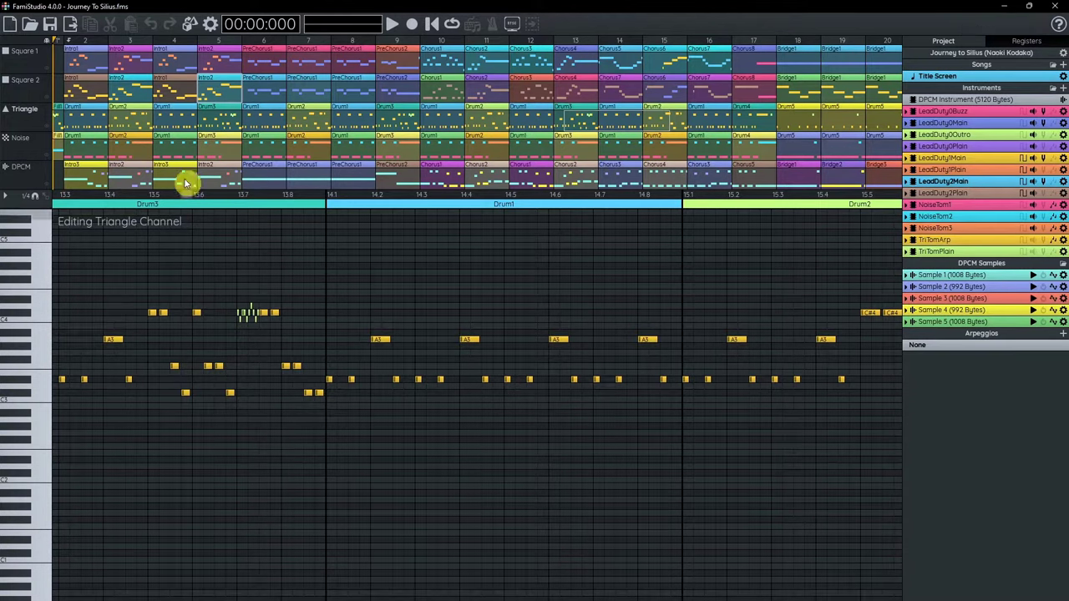
Step: Create a new untitled project and add Pattern 1 in Square 1's first measure
click(11, 25)
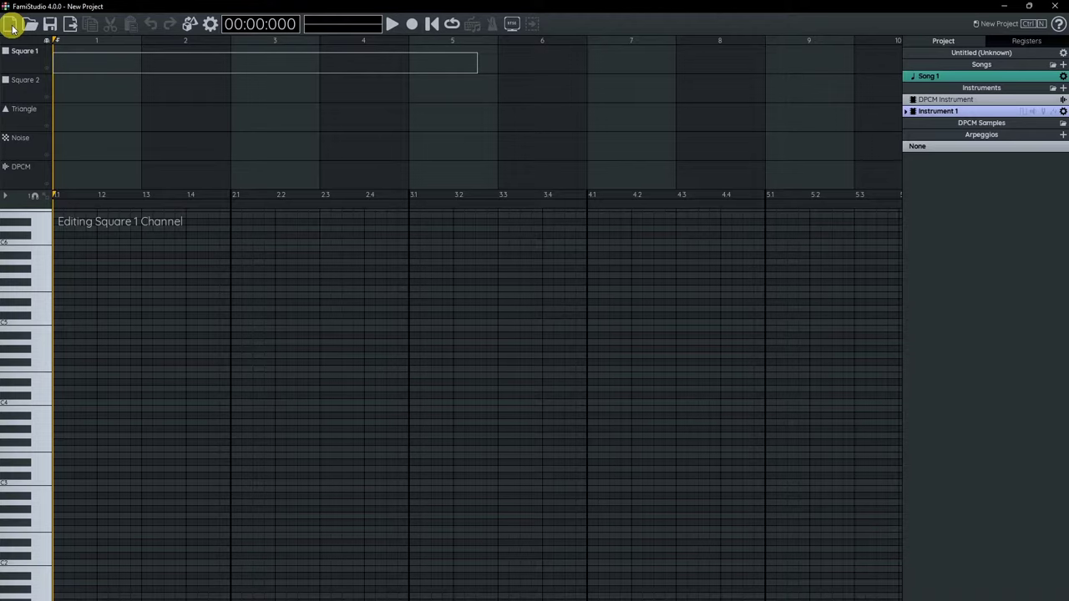
click(108, 61)
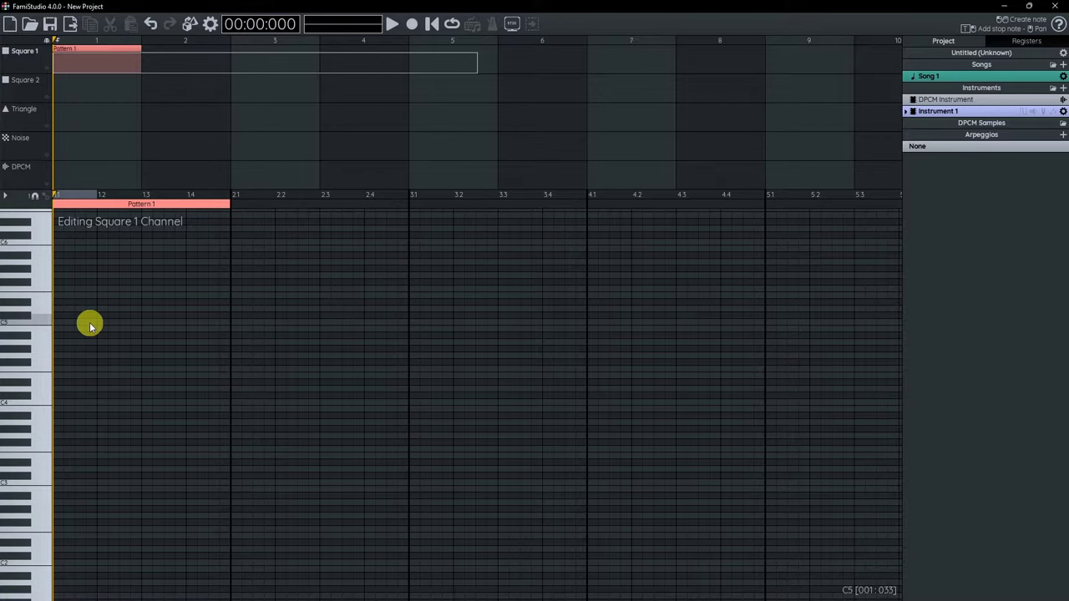
Step: Place C3, D3, E3 at beats 1.1–1.3 and an F3 held from 1.4 to 3.1
key(ctrl+3)
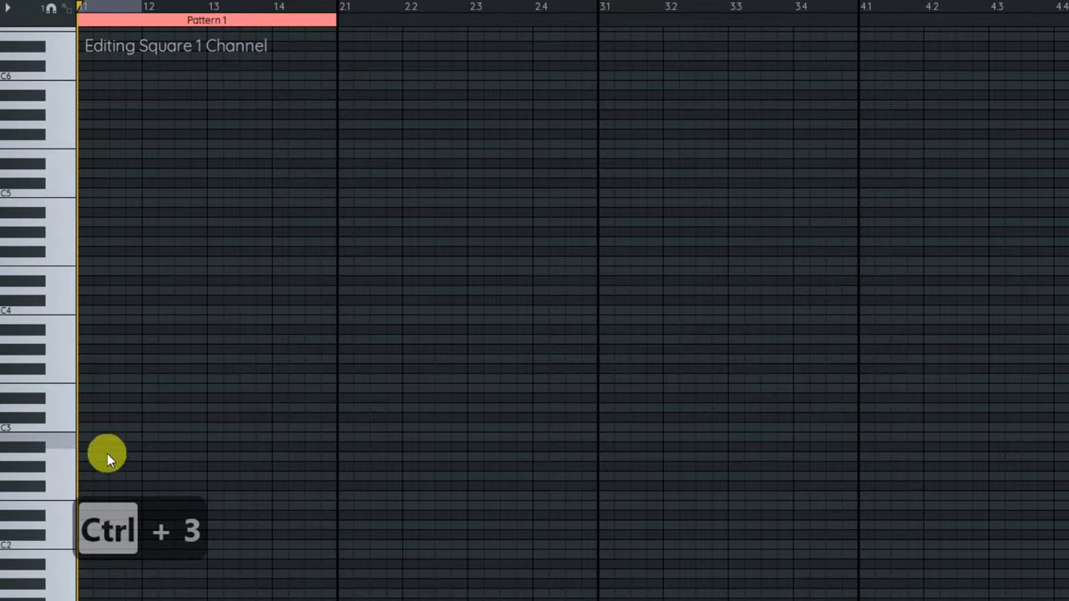
click(88, 484)
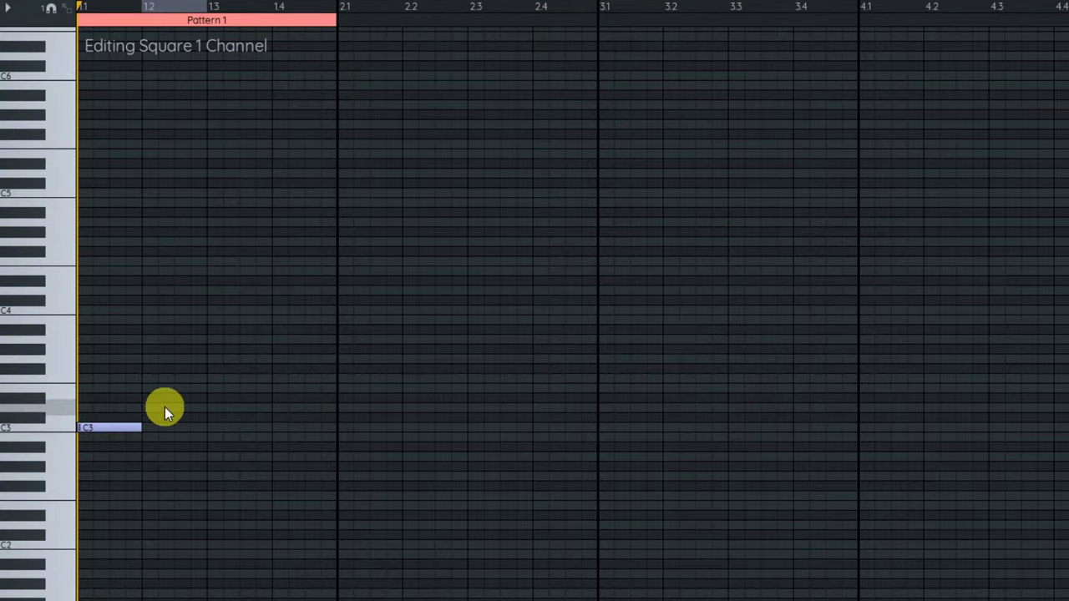
click(172, 408)
click(229, 387)
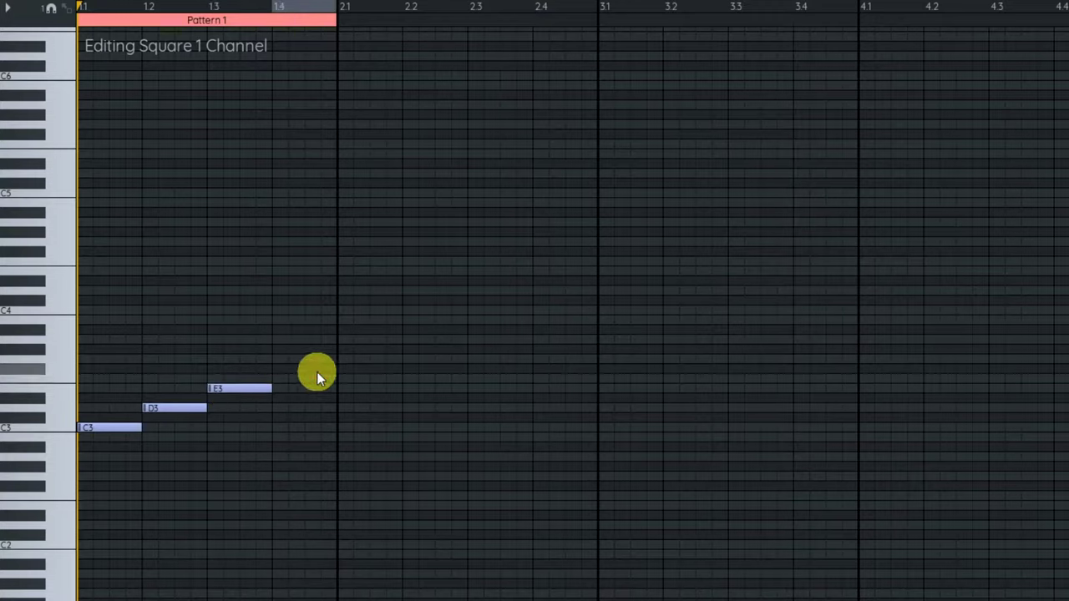
drag(281, 376, 571, 375)
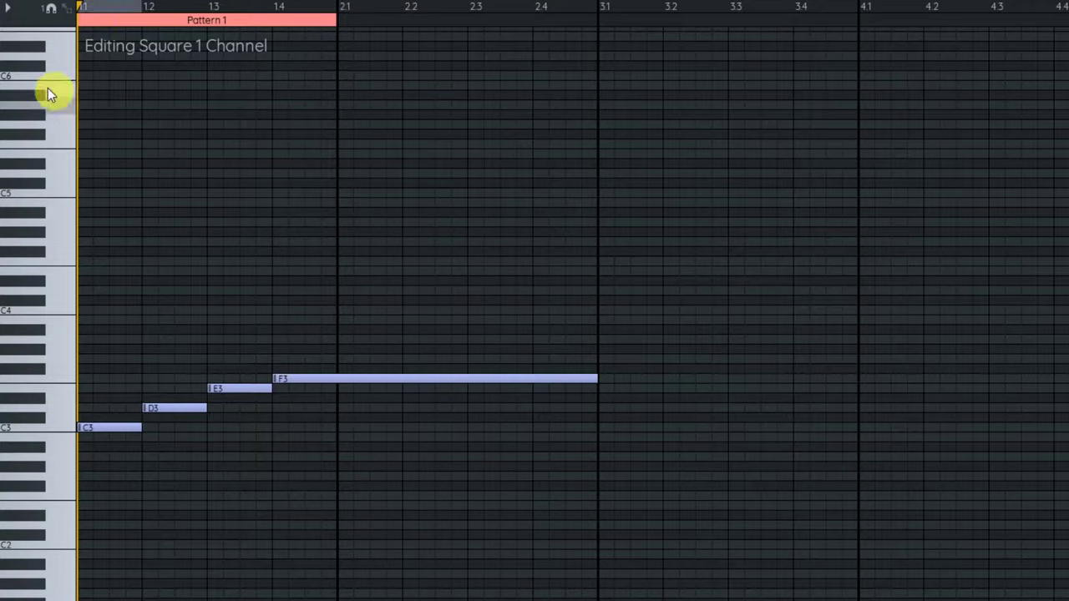
Step: Switch snapping to 1/4 beat and place the first short rising notes at bar 3.1
click(52, 12)
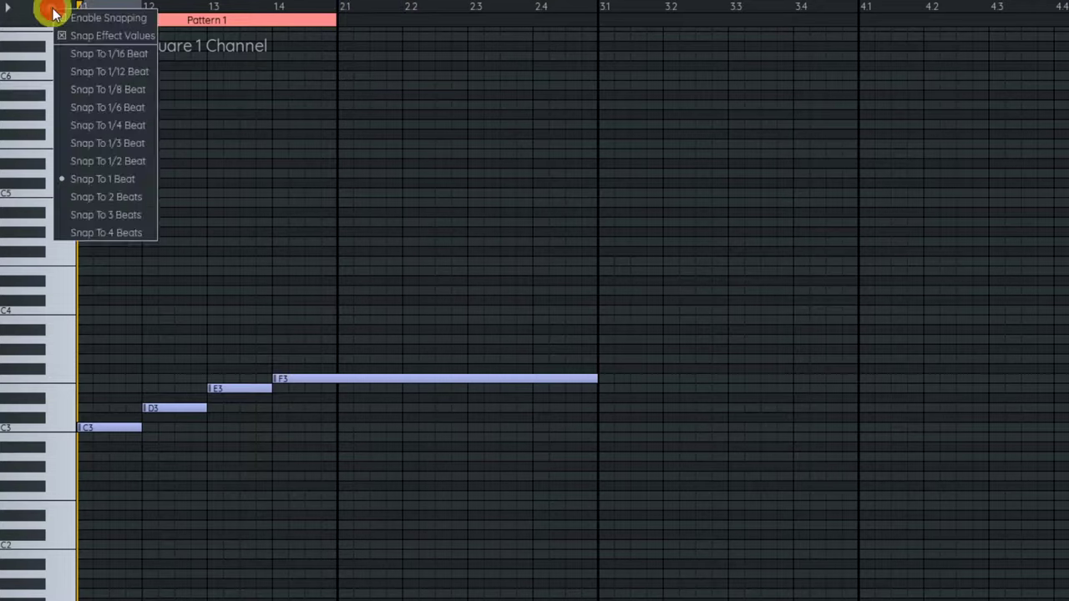
click(144, 127)
click(607, 358)
click(623, 339)
Step: Continue the rising run through D#4 up to a longer A4 at beat 3.4
click(639, 320)
click(655, 310)
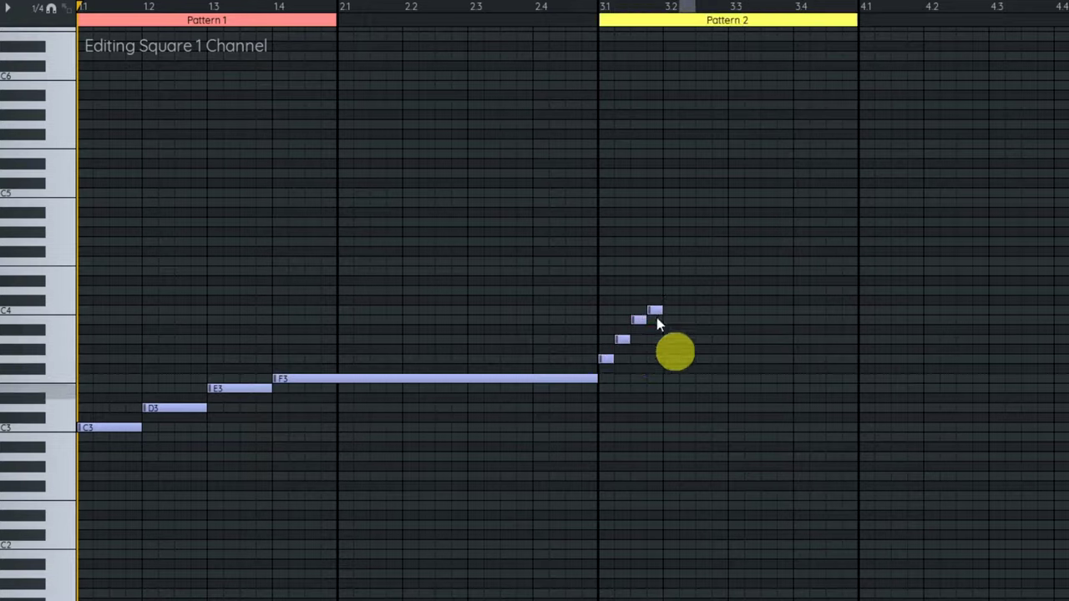
drag(678, 281, 703, 279)
click(738, 250)
drag(777, 223, 822, 222)
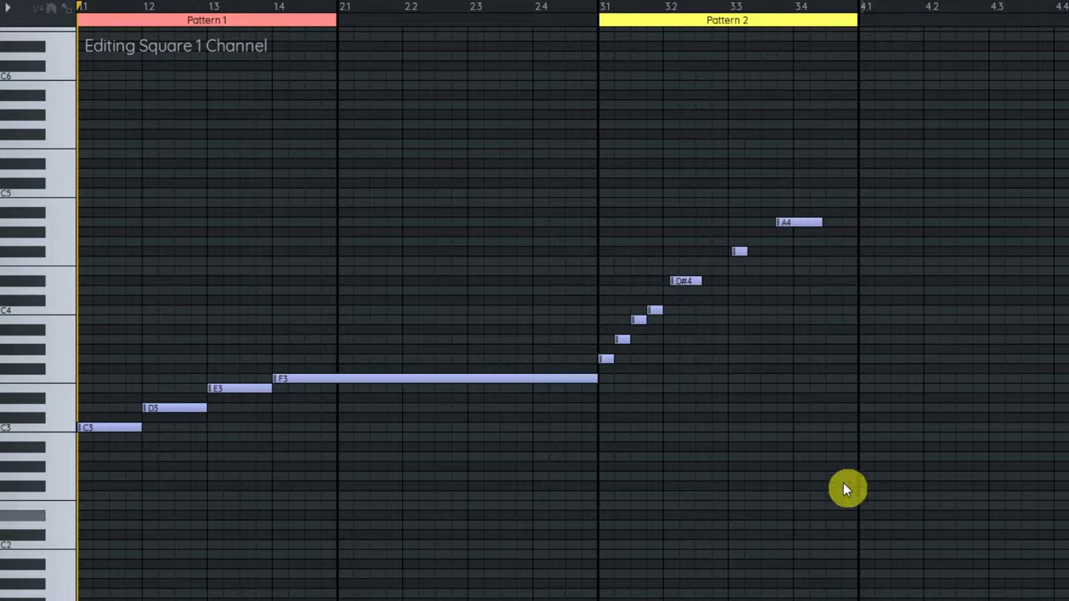
Step: Delete the A4, D#4 and the other short notes of the bar-3 run
right_click(800, 222)
right_click(740, 251)
right_click(685, 281)
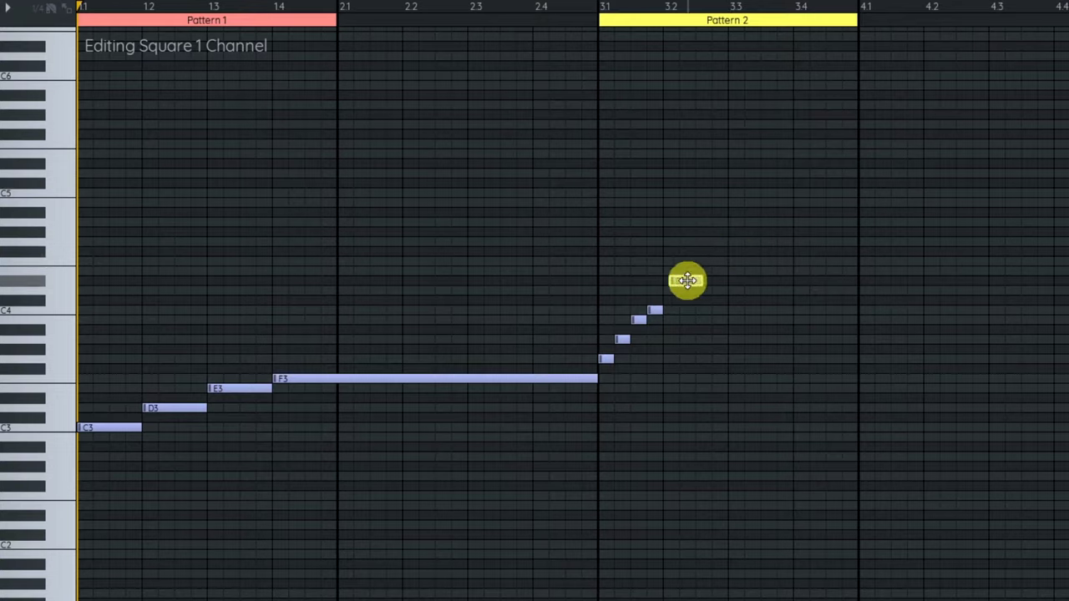
right_click(654, 311)
right_click(638, 319)
right_click(622, 340)
right_click(606, 358)
Step: Delete the long F3, then undo back to an empty Pattern 1 without Pattern 2
right_click(578, 380)
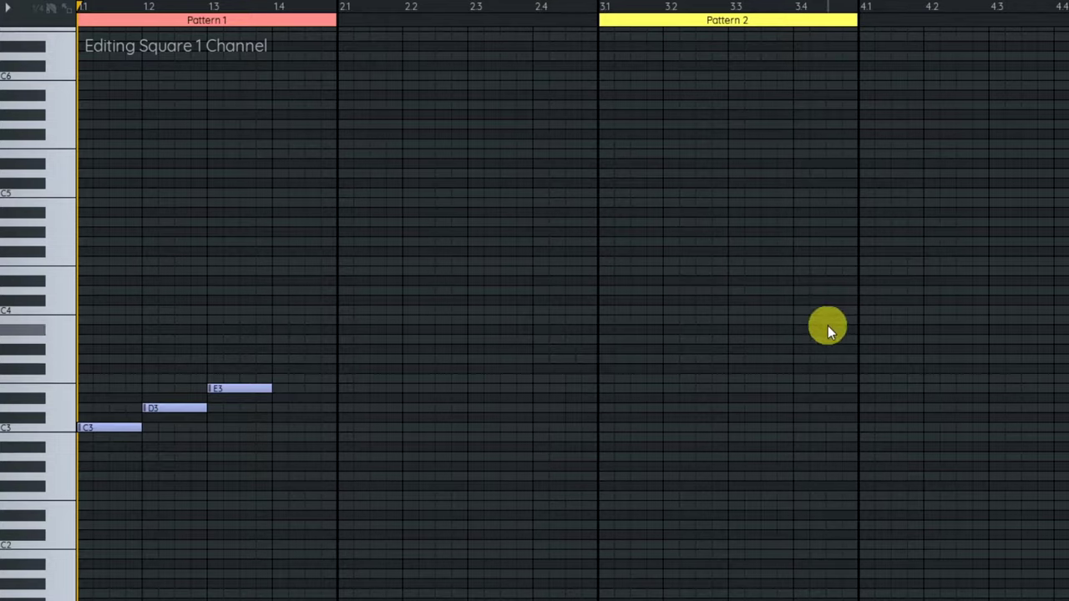
key(ctrl+z)
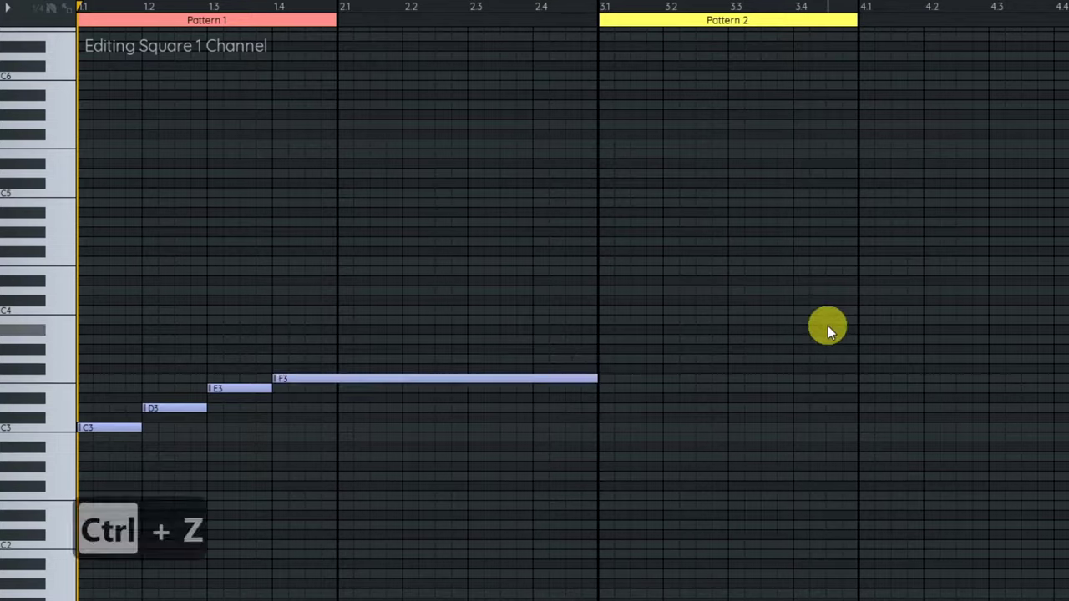
key(ctrl+z)
key(ctrl+z)
key(ctrl+z)
key(ctrl+z)
key(ctrl+z)
key(ctrl+z)
key(ctrl+z)
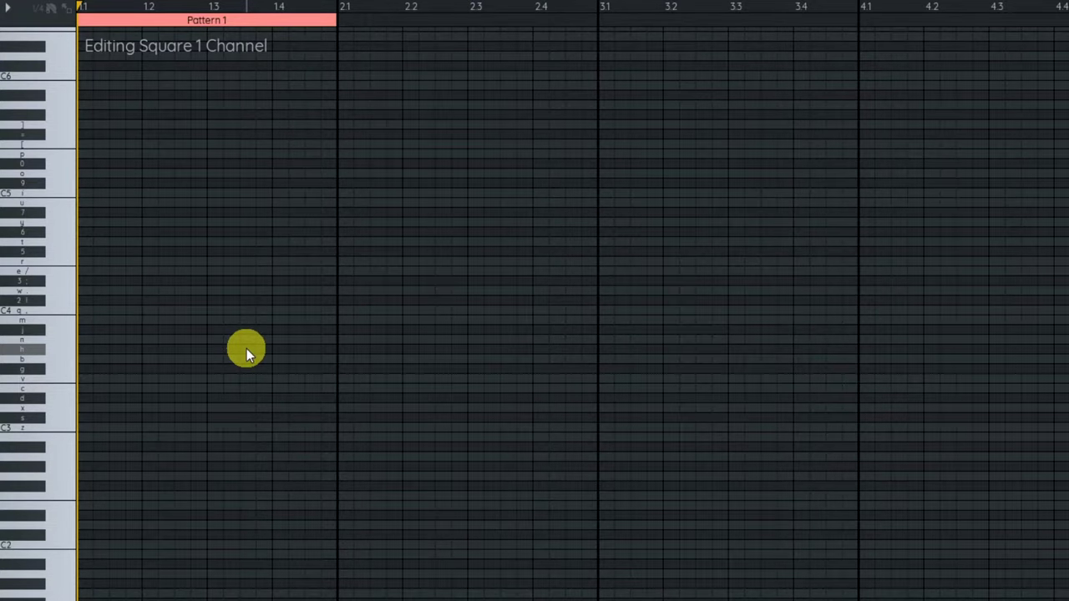
Step: Enable recording mode and sweep up the piano keys to record a rising run into Pattern 1
key(ctrl+2)
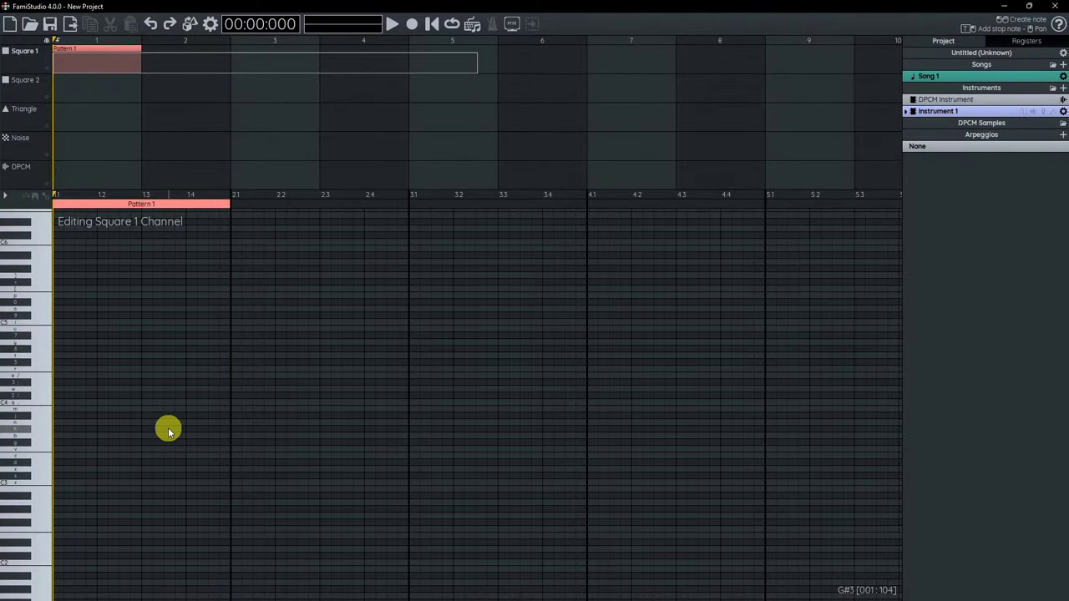
click(415, 25)
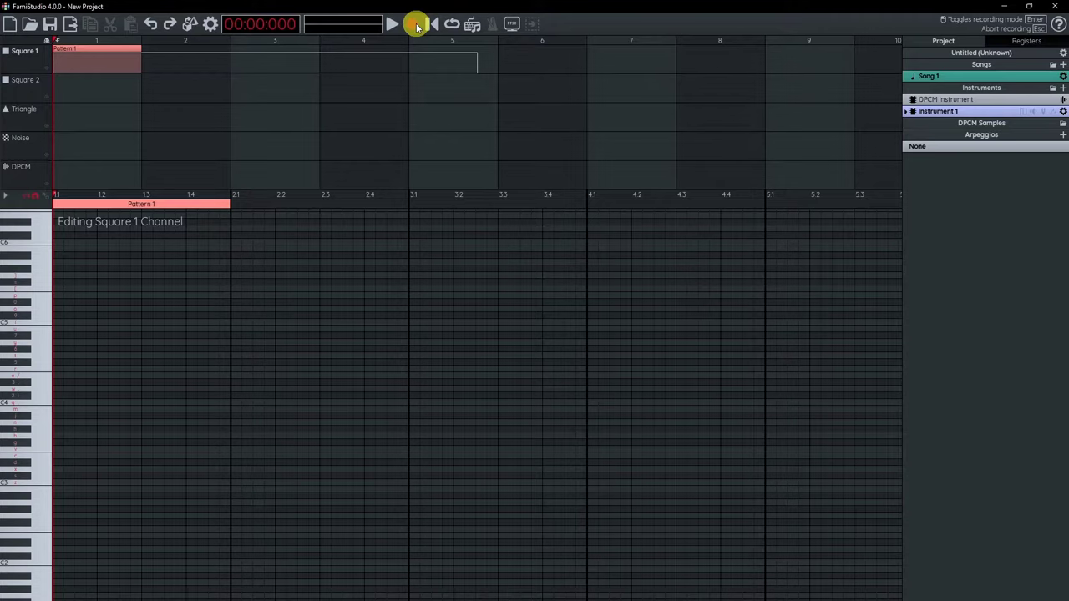
drag(42, 442, 41, 353)
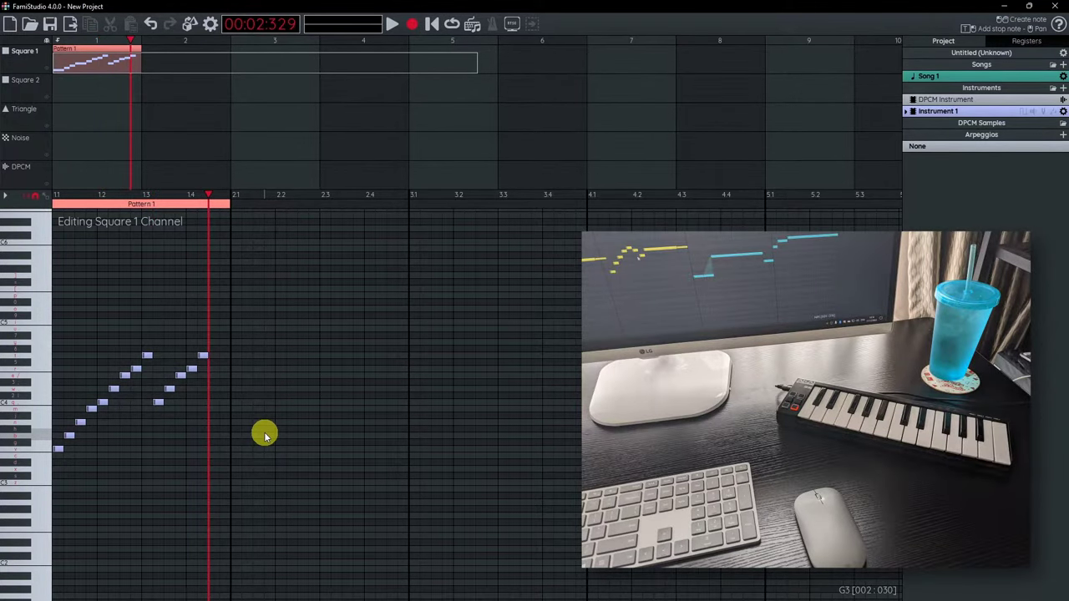
Step: Record seven more rising notes into Pattern 2 with the q, w, e, r, t, y, u keys
key(q)
key(w)
key(e)
key(r)
key(t)
key(y)
key(u)
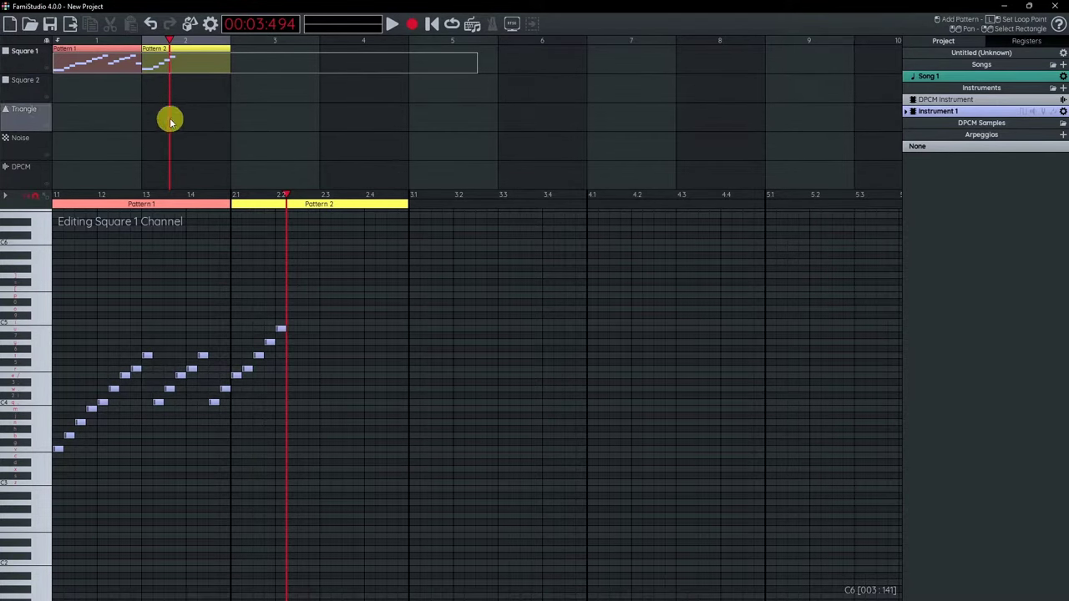
key(ctrl+3)
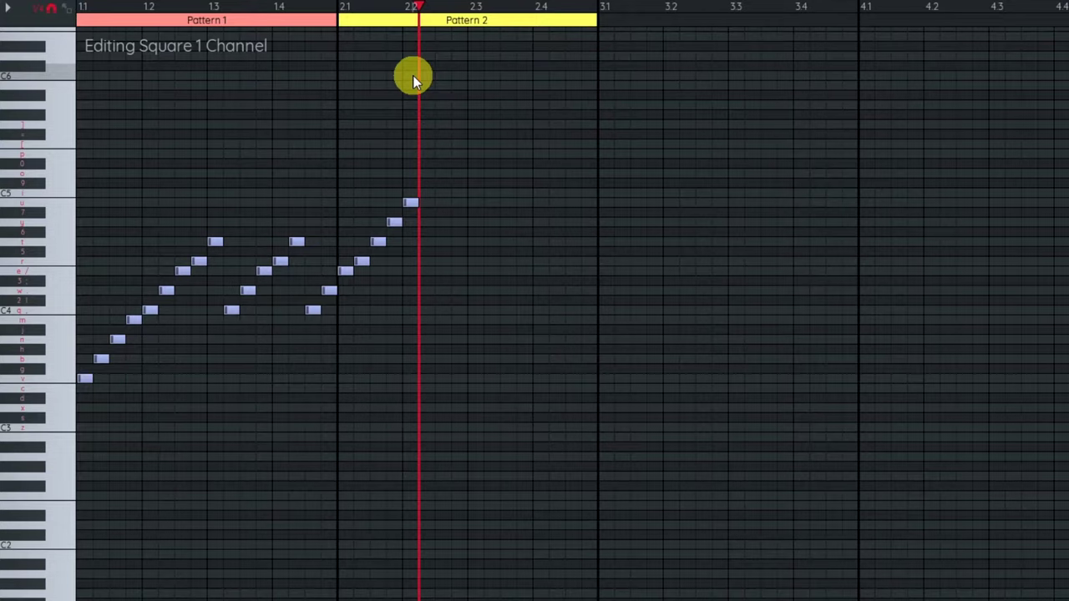
Step: Record short C3 and D3 notes into Pattern 2 from the piano keys
click(49, 14)
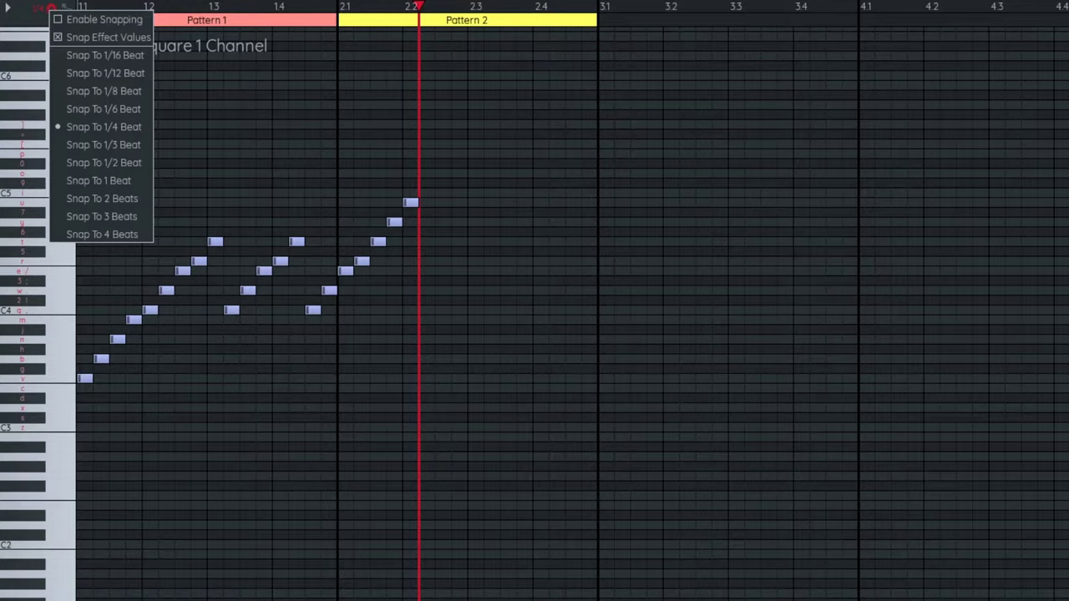
click(60, 424)
click(60, 407)
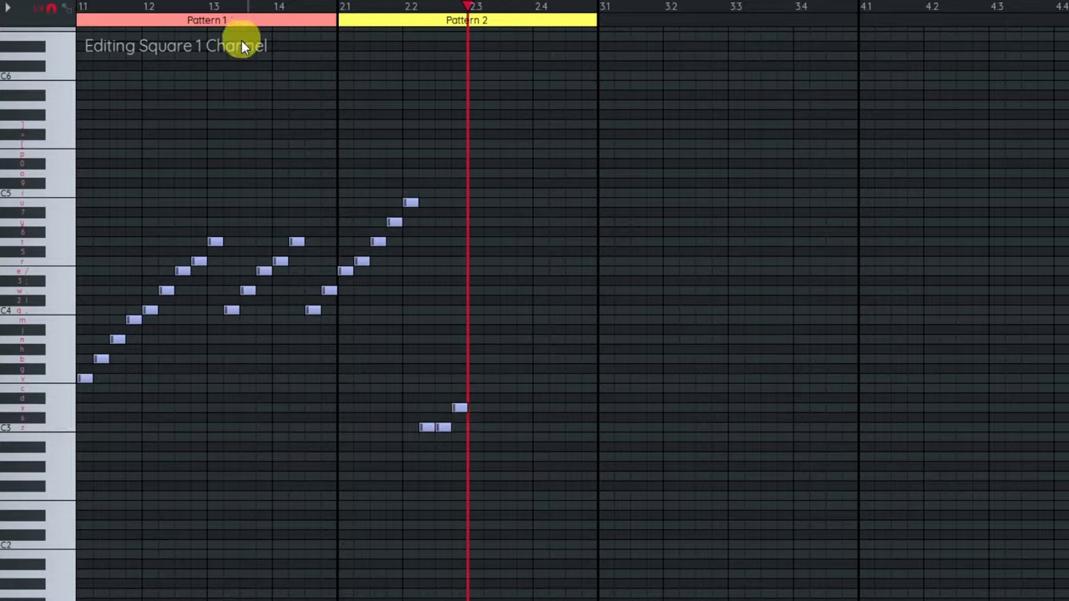
Step: Set snapping to 1 beat and record one-beat C3 and D3 notes, ending at beat 3.1
click(49, 15)
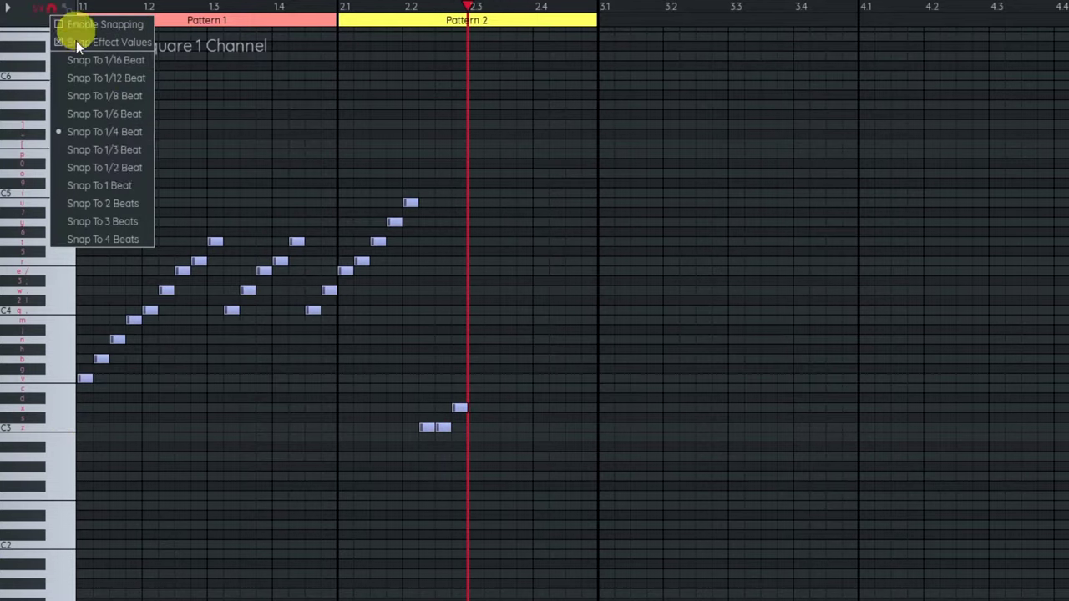
click(115, 184)
click(63, 420)
click(67, 399)
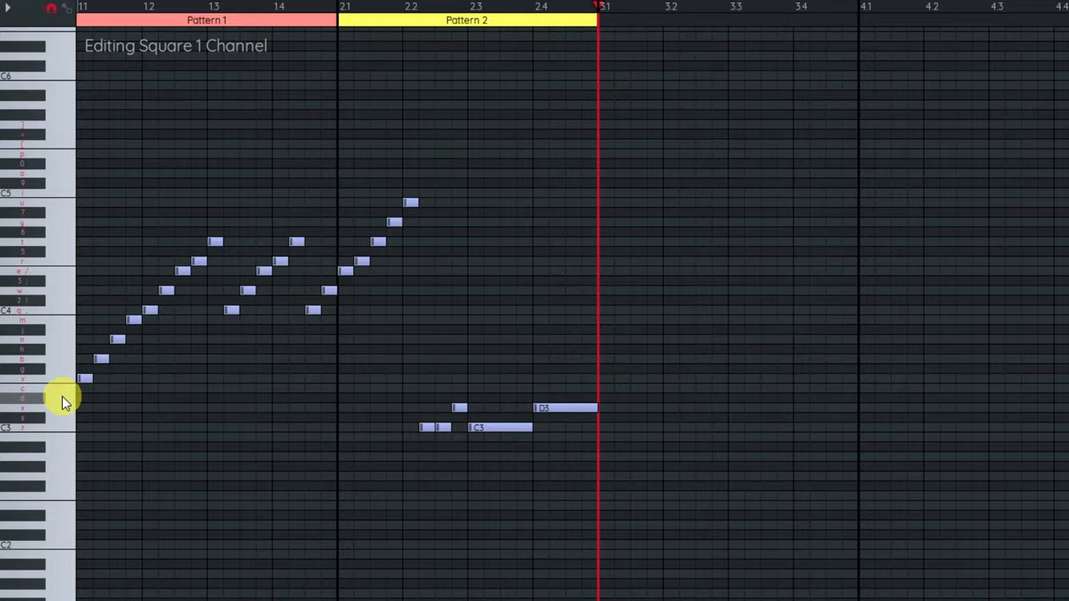
Step: Erase the recorded notes back to beat 1.3, then enter a C4 note at beat 1.4
key(BackSpace)
key(BackSpace)
key(BackSpace)
key(BackSpace)
key(BackSpace)
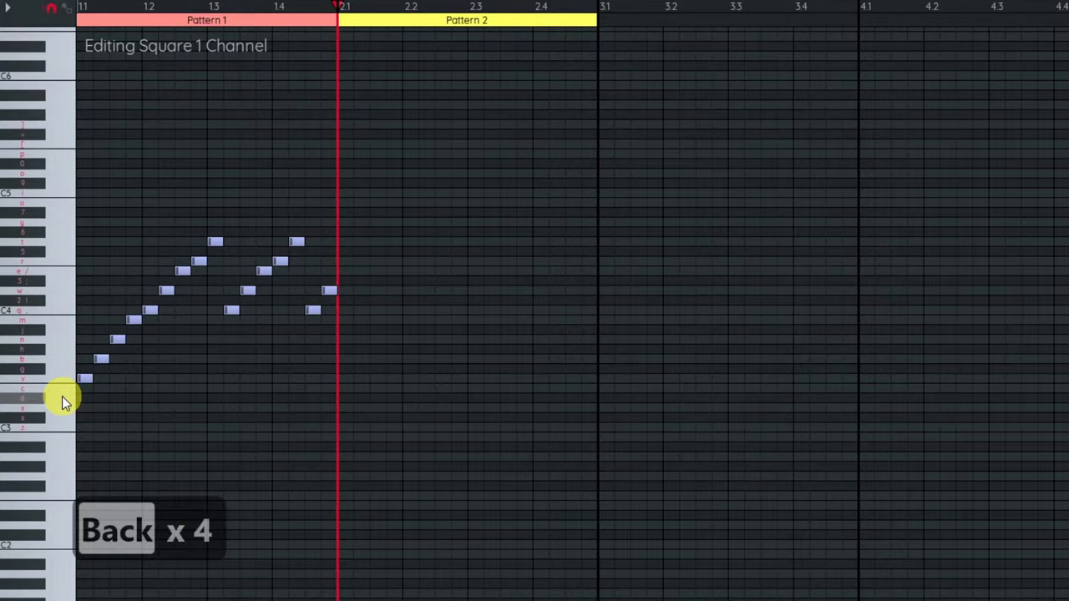
key(BackSpace)
key(BackSpace)
key(BackSpace)
key(BackSpace)
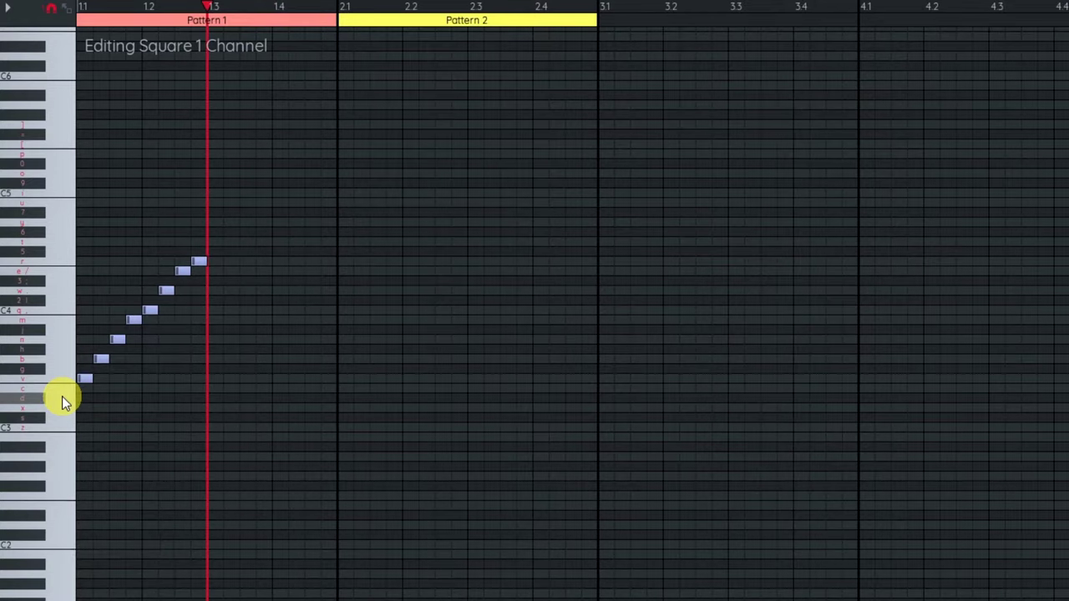
key(Tab)
key(q)
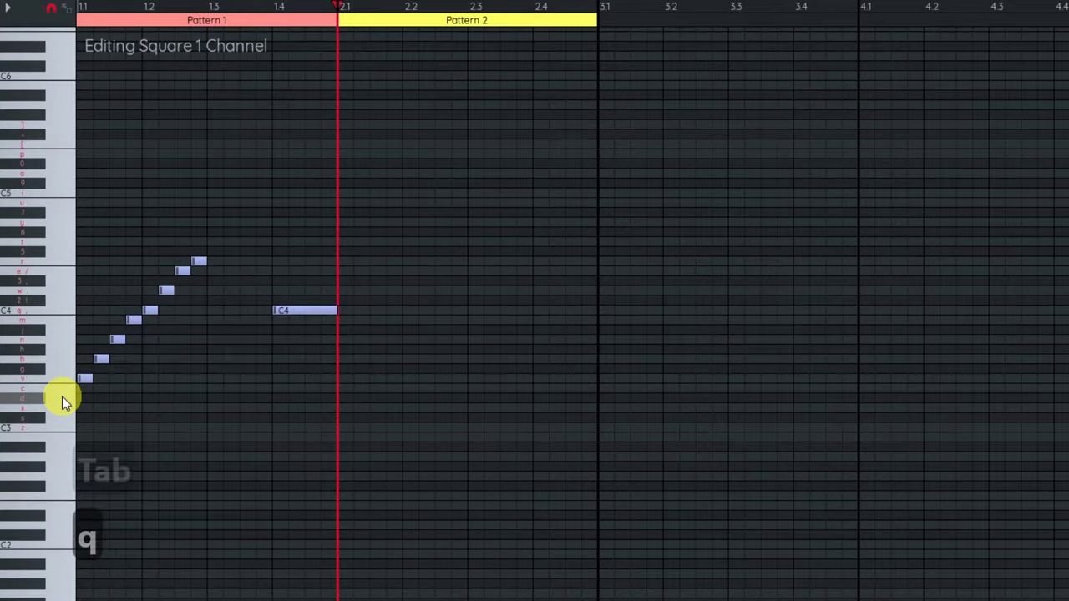
Step: Add C4 notes with rests at beats 2.2 and 2.4, then undo until Pattern 2 disappears
key(Tab)
key(q)
key(Tab)
key(q)
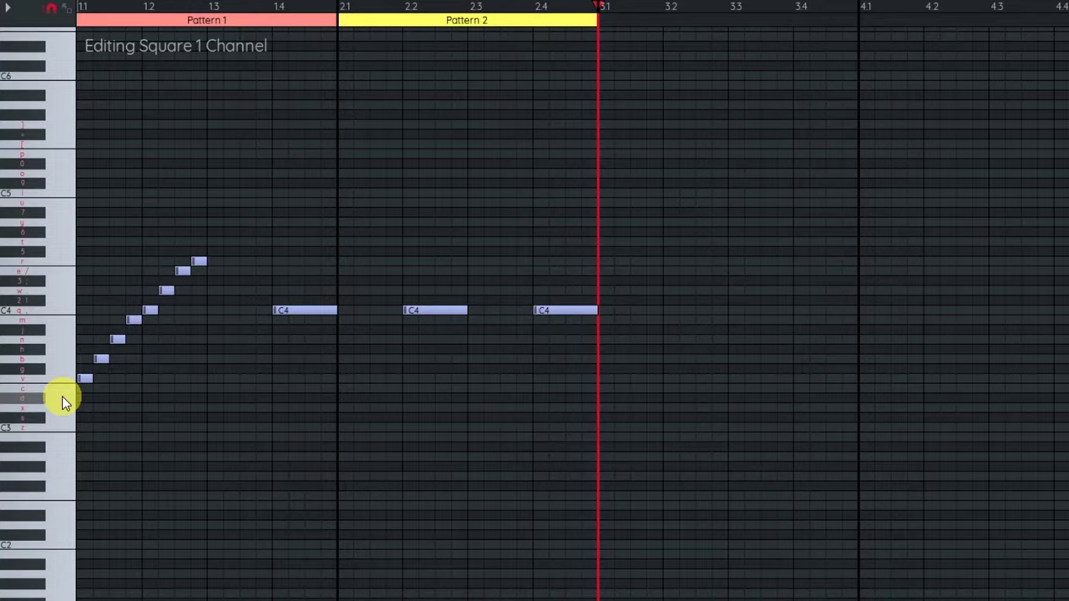
key(ctrl+z)
key(ctrl+z)
key(ctrl+z)
key(ctrl+z)
key(ctrl+z)
key(ctrl+z)
key(ctrl+z)
key(ctrl+z)
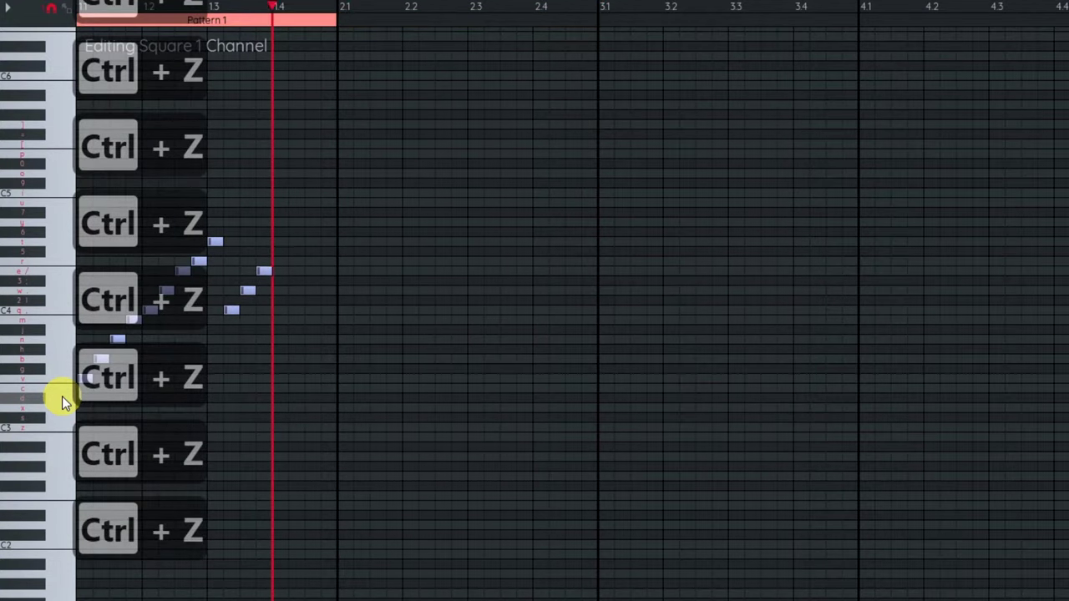
Step: Undo the last notes and Pattern 1 to empty Square 1, then choose a snapping resolution
key(ctrl+z)
key(ctrl+z)
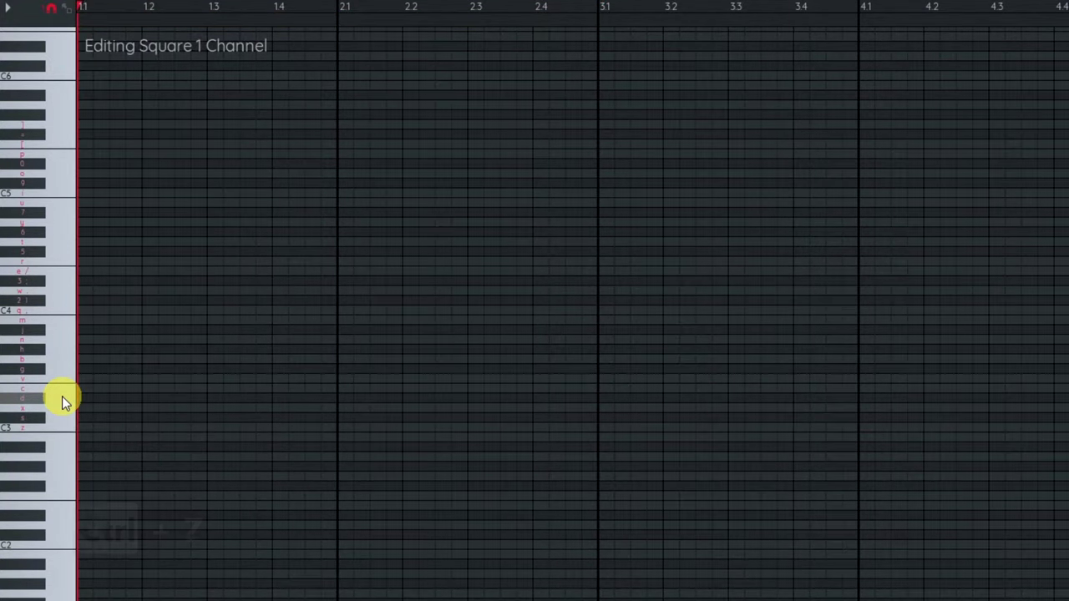
click(51, 10)
click(112, 166)
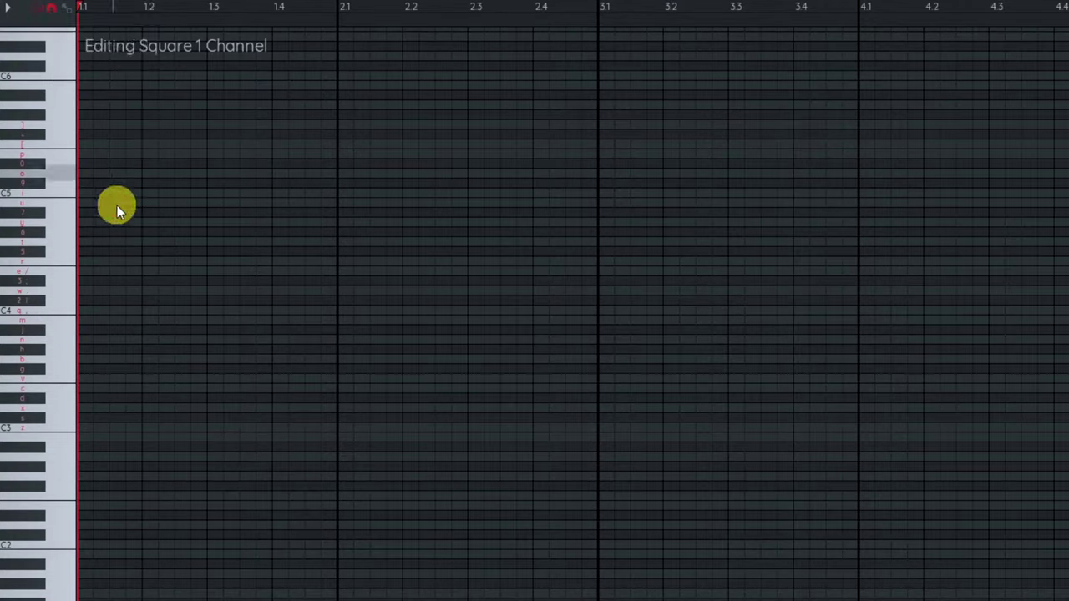